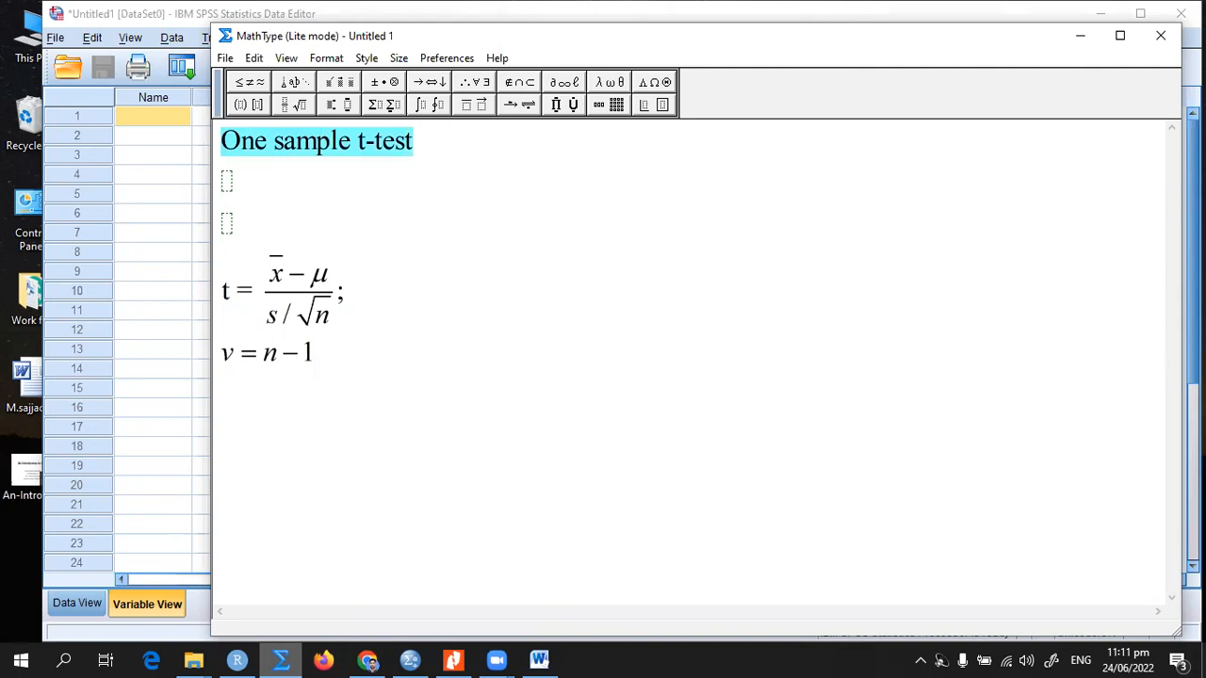
# Append "(Population mean)" to the "One sample t-test" heading.
pyautogui.click(414, 141)
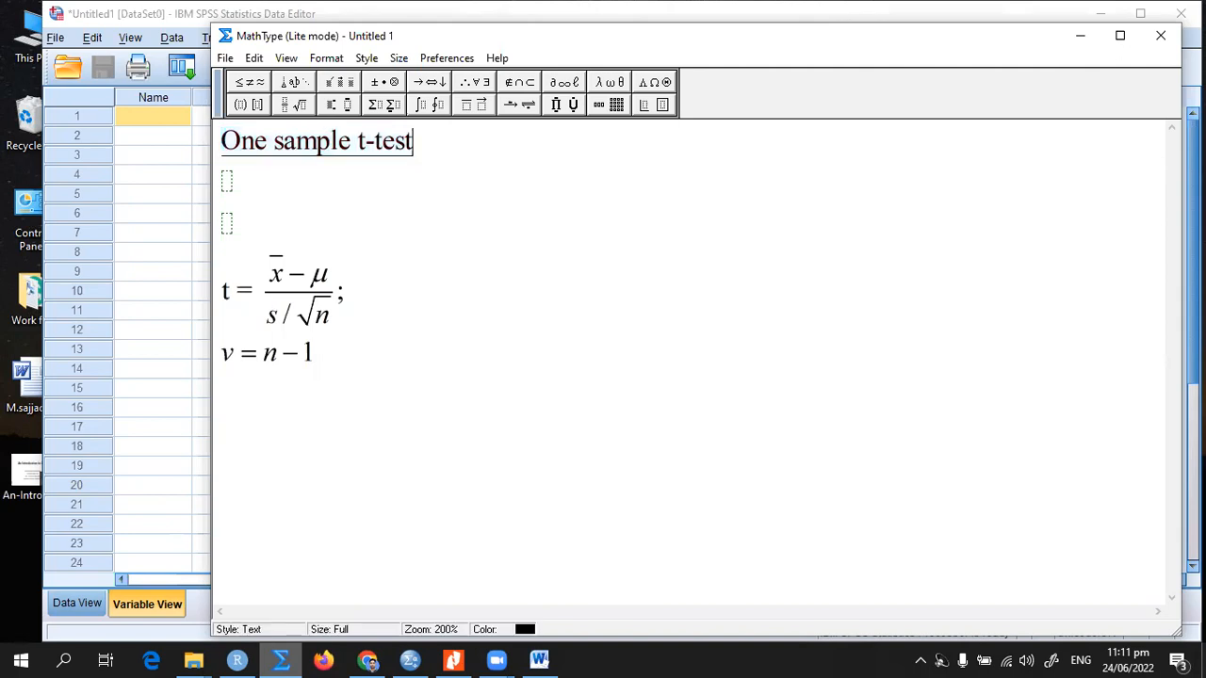
pyautogui.hotkey('ctrl', '9')
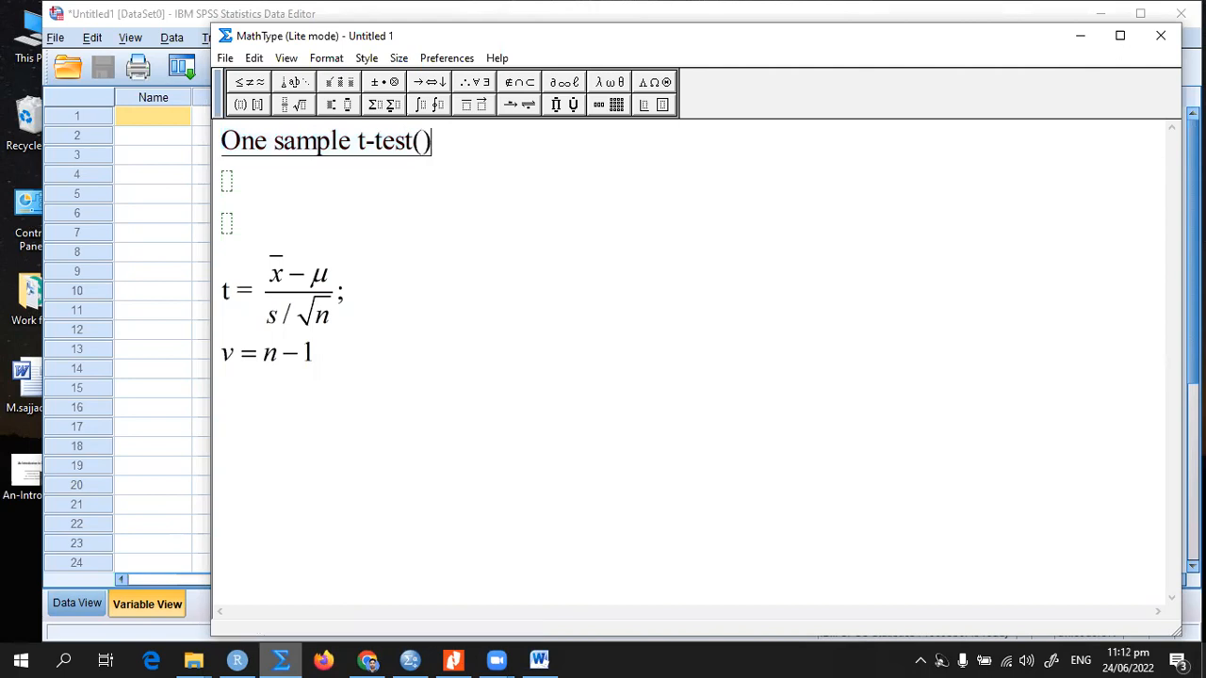
pyautogui.write('Pop')
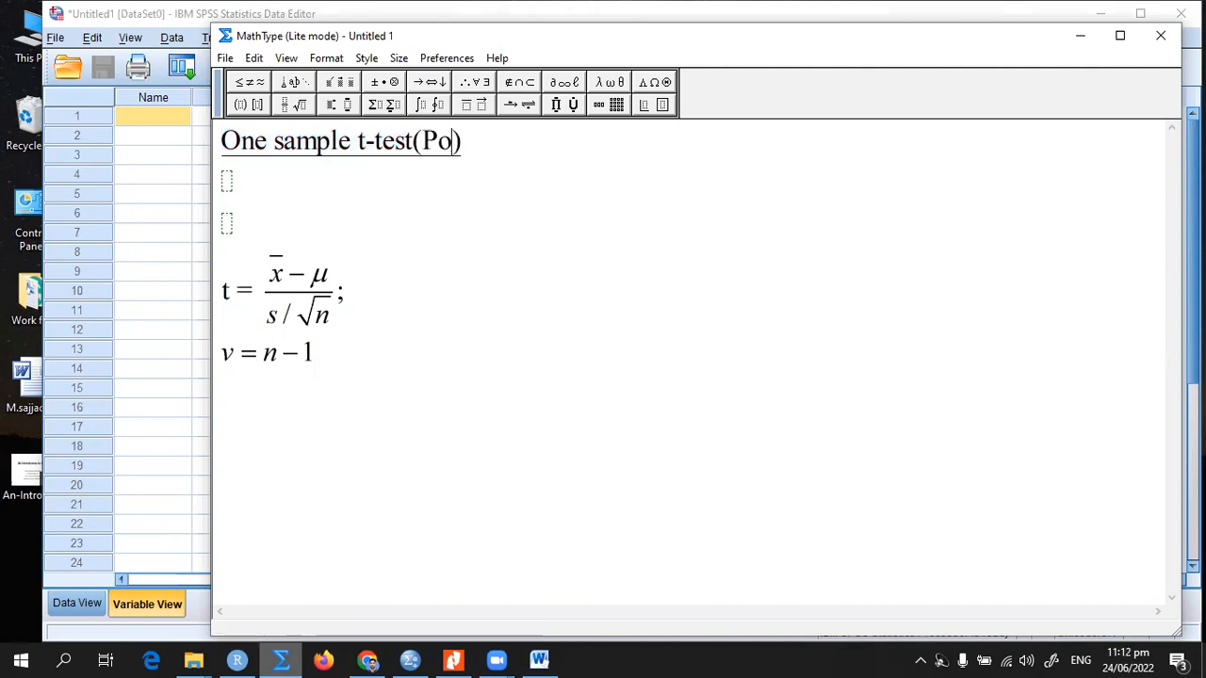
pyautogui.write('ula')
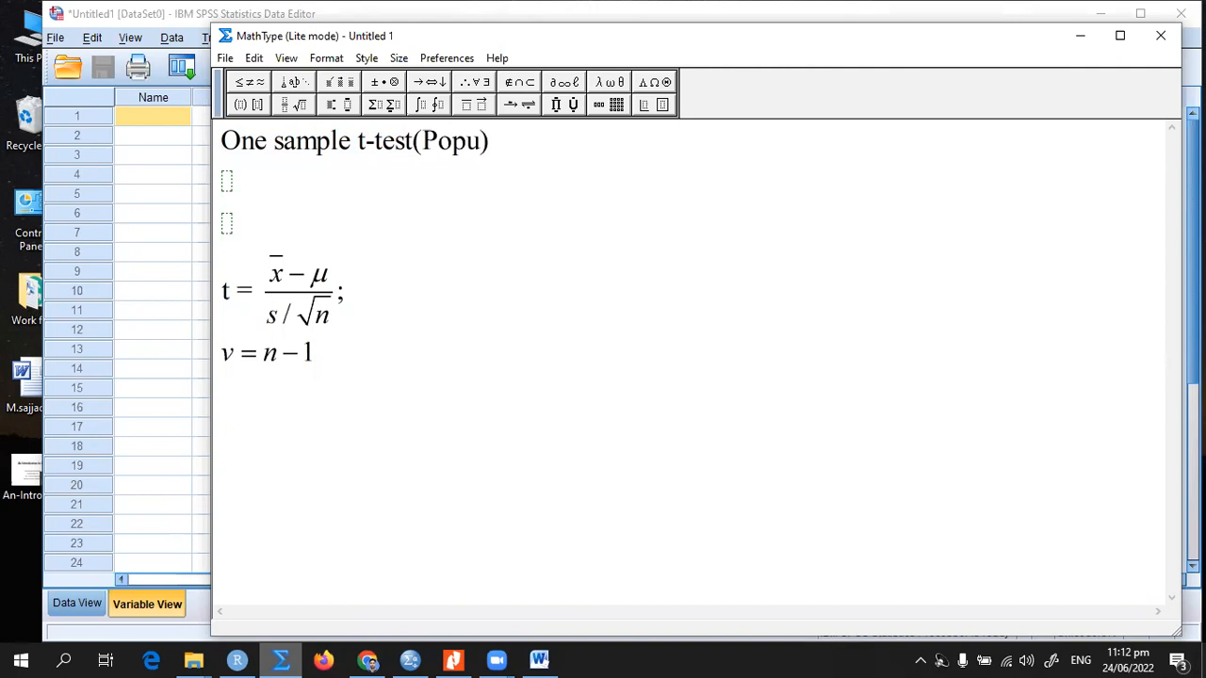
pyautogui.write('tion m')
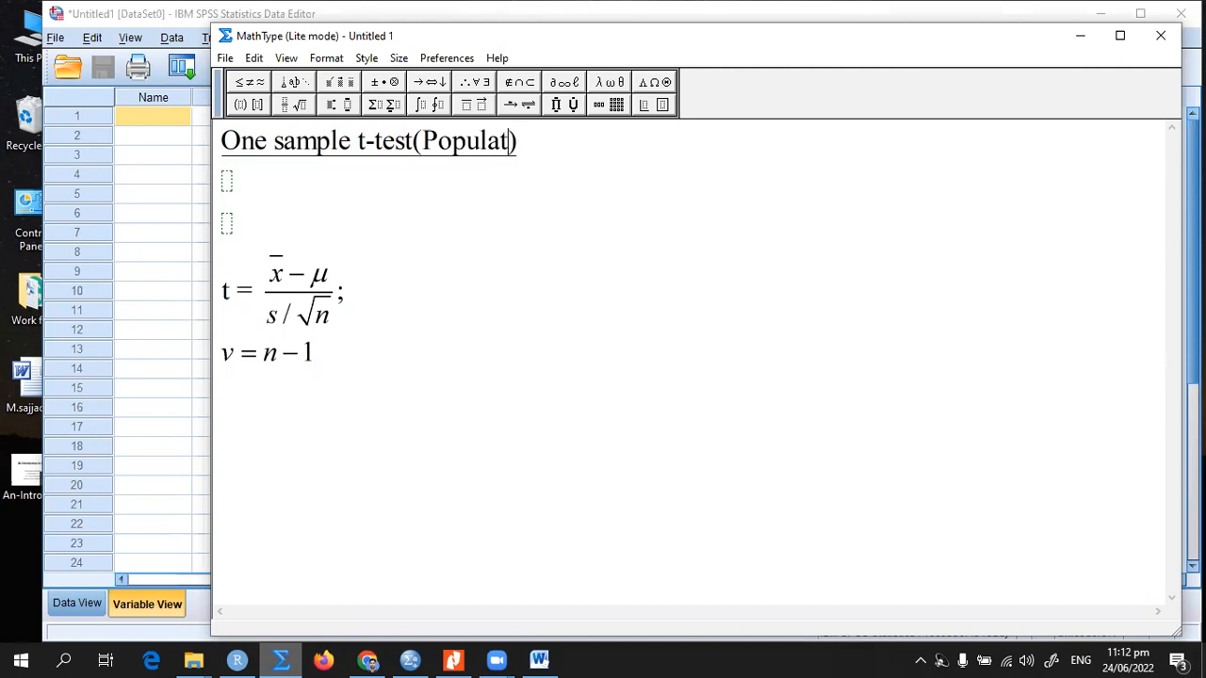
pyautogui.write('ean')
# Insert a space between "t-test" and the opening parenthesis in the heading.
pyautogui.hotkey('shift', 'Left')
pyautogui.hotkey('shift', 'Left')
pyautogui.hotkey('shift', 'Left')
pyautogui.hotkey('shift', 'Left')
pyautogui.hotkey('shift', 'Left')
pyautogui.hotkey('shift', 'Left')
pyautogui.hotkey('shift', 'Left')
pyautogui.hotkey('shift', 'Left')
pyautogui.hotkey('shift', 'Left')
pyautogui.hotkey('shift', 'Left')
pyautogui.hotkey('shift', 'Left')
pyautogui.hotkey('shift', 'Left')
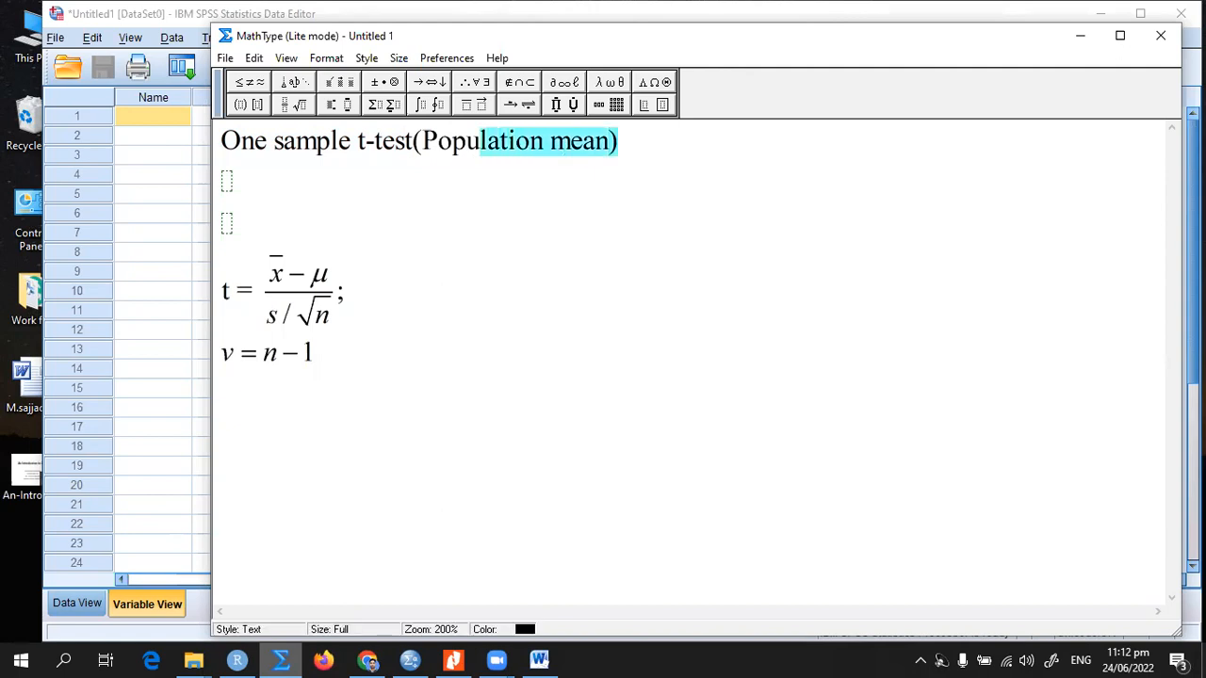
pyautogui.hotkey('shift', 'Left')
pyautogui.hotkey('shift', 'Left')
pyautogui.hotkey('shift', 'Left')
pyautogui.hotkey('shift', 'Left')
pyautogui.hotkey('shift', 'Left')
pyautogui.press('Left')
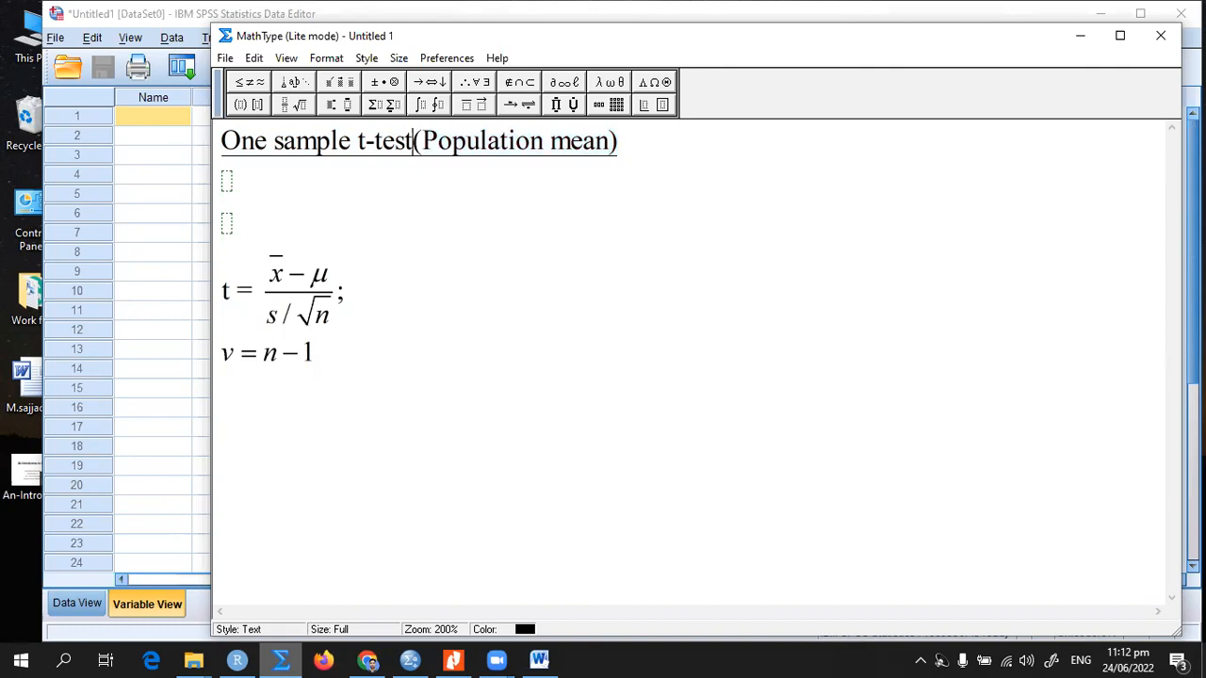
# Highlight "(Population mean)" in the heading to point out what the test concerns.
pyautogui.hotkey('shift', 'Right')
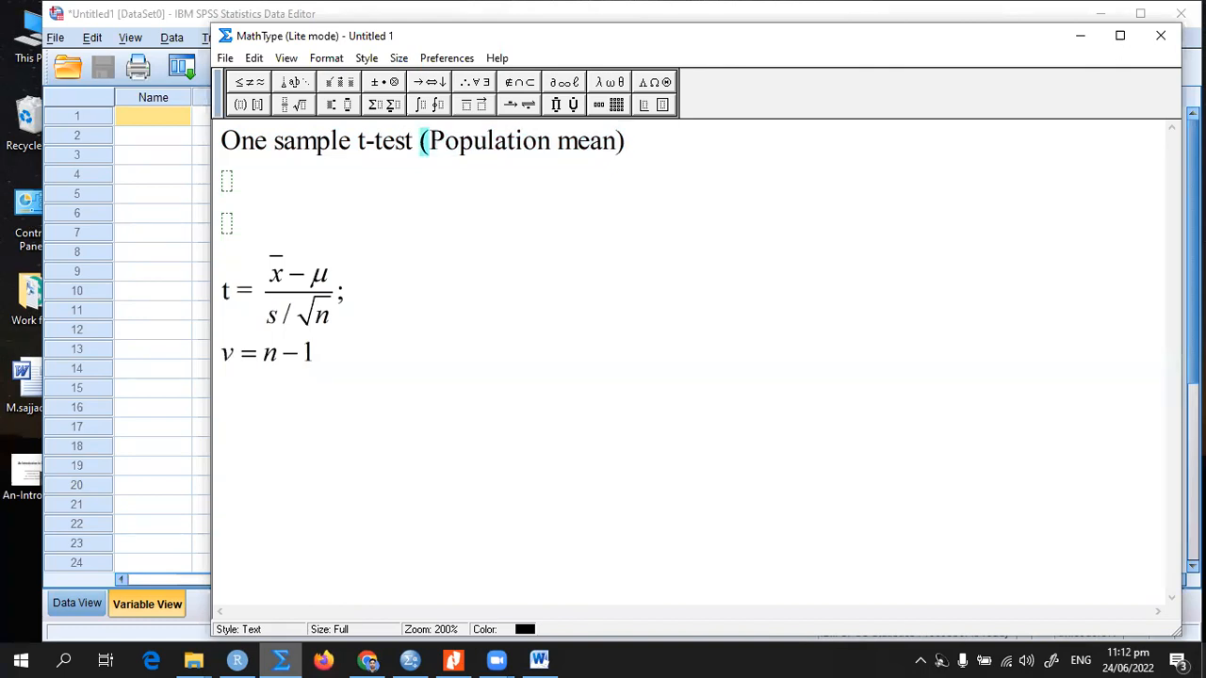
pyautogui.hotkey('shift', 'Right')
pyautogui.hotkey('shift', 'Right')
pyautogui.hotkey('shift', 'Right')
pyautogui.hotkey('shift', 'Right')
pyautogui.hotkey('shift', 'Right')
pyautogui.hotkey('shift', 'Right')
pyautogui.hotkey('shift', 'Right')
pyautogui.hotkey('shift', 'Right')
pyautogui.hotkey('shift', 'Right')
pyautogui.hotkey('shift', 'Right')
pyautogui.hotkey('shift', 'Right')
pyautogui.hotkey('shift', 'Right')
pyautogui.hotkey('shift', 'Right')
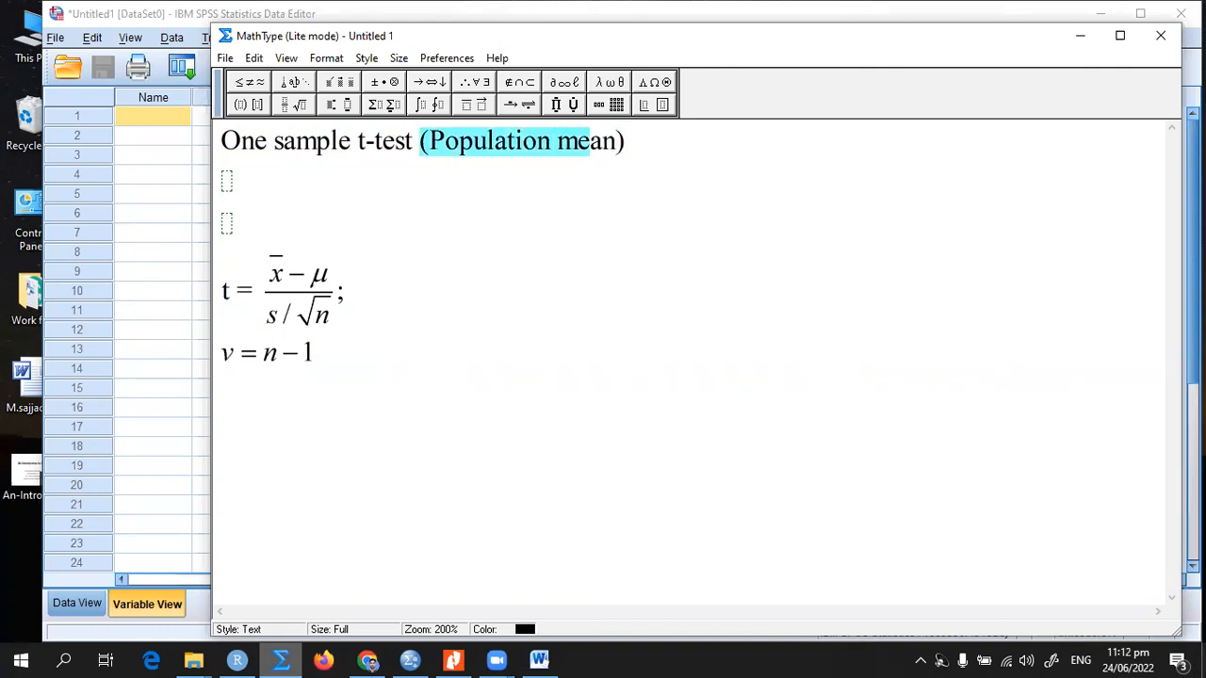
pyautogui.hotkey('shift', 'Right')
pyautogui.hotkey('shift', 'Right')
pyautogui.hotkey('shift', 'Right')
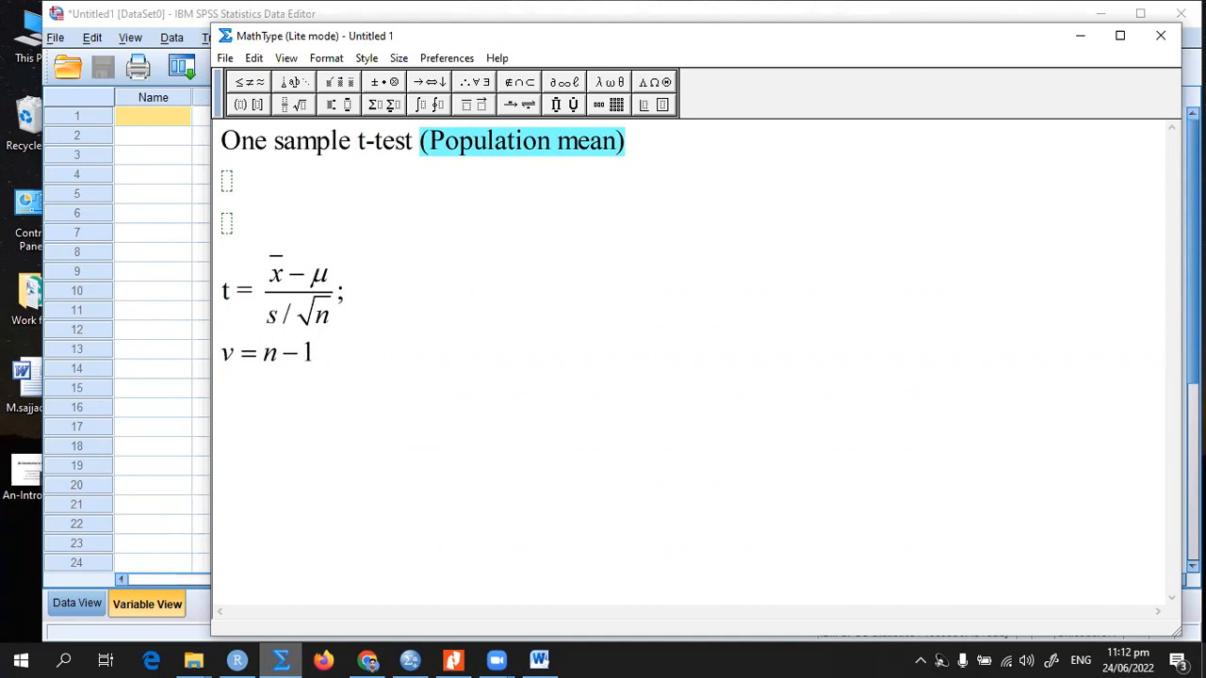
# Highlight the t-statistic formula and the v = n − 1 line to review them.
pyautogui.press('Right')
pyautogui.press('Down')
pyautogui.press('Down')
pyautogui.press('Down')
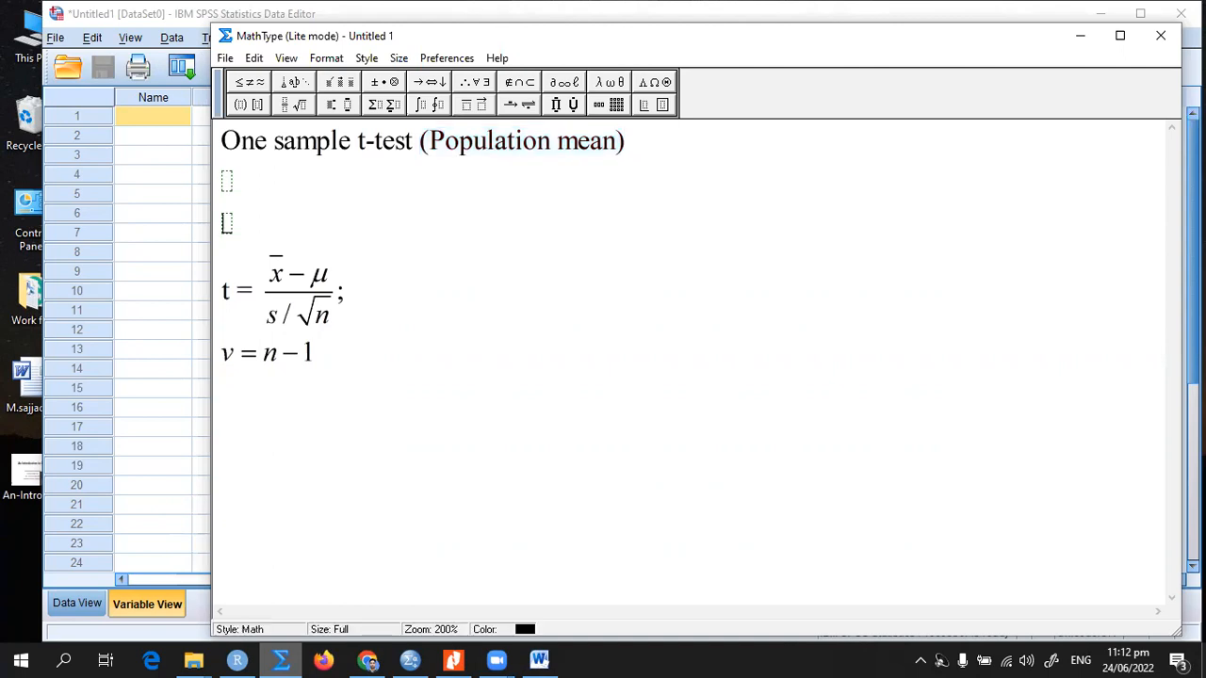
pyautogui.hotkey('shift', 'Right')
pyautogui.hotkey('shift', 'Right')
pyautogui.hotkey('shift', 'Right')
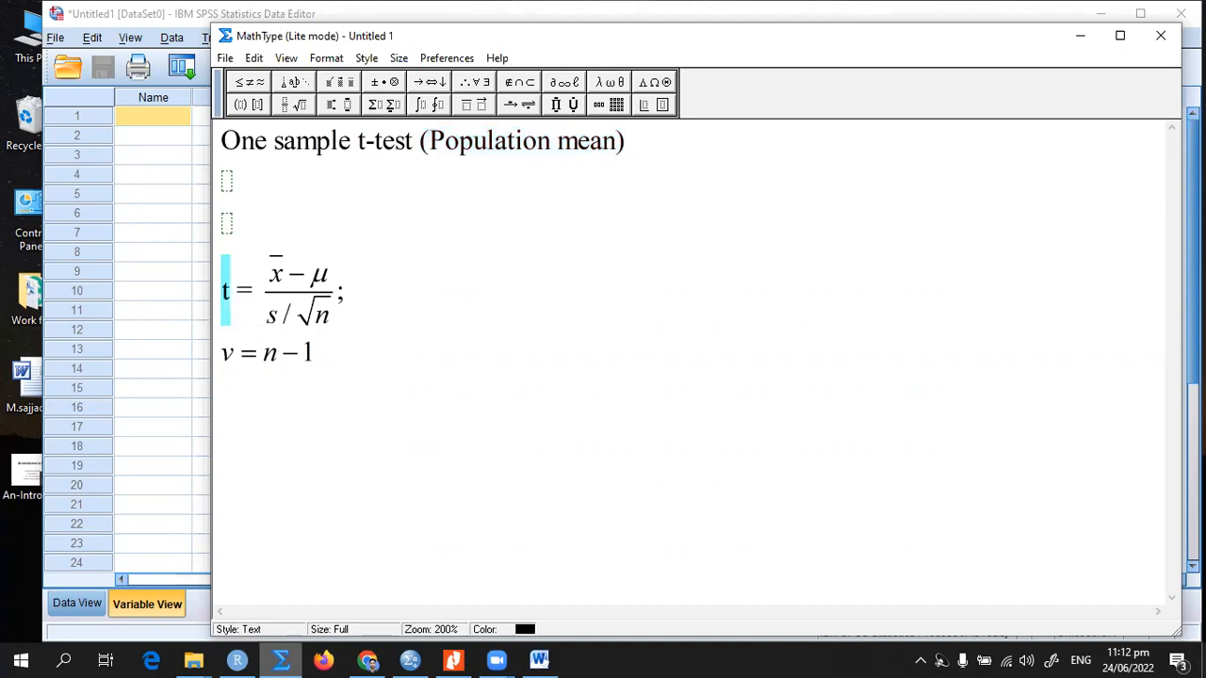
pyautogui.hotkey('shift', 'Right')
pyautogui.hotkey('shift', 'Right')
pyautogui.hotkey('shift', 'Right')
pyautogui.hotkey('shift', 'Right')
pyautogui.hotkey('shift', 'Right')
pyautogui.hotkey('shift', 'Right')
pyautogui.hotkey('shift', 'Right')
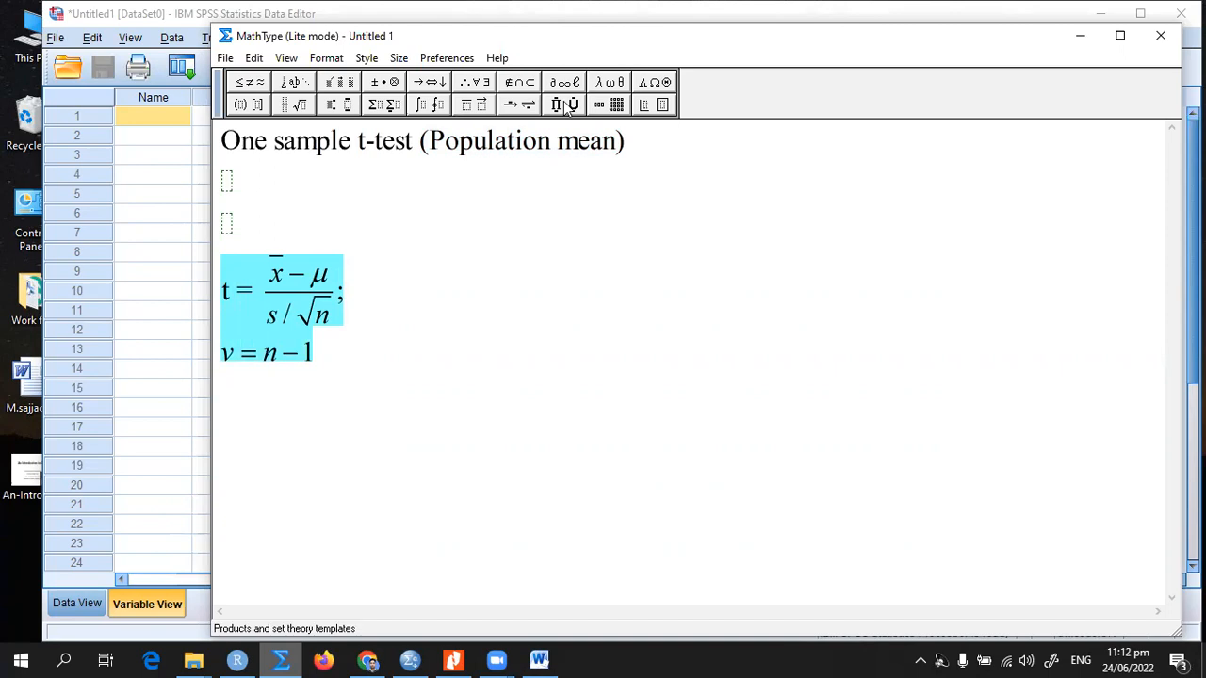
pyautogui.click(654, 145)
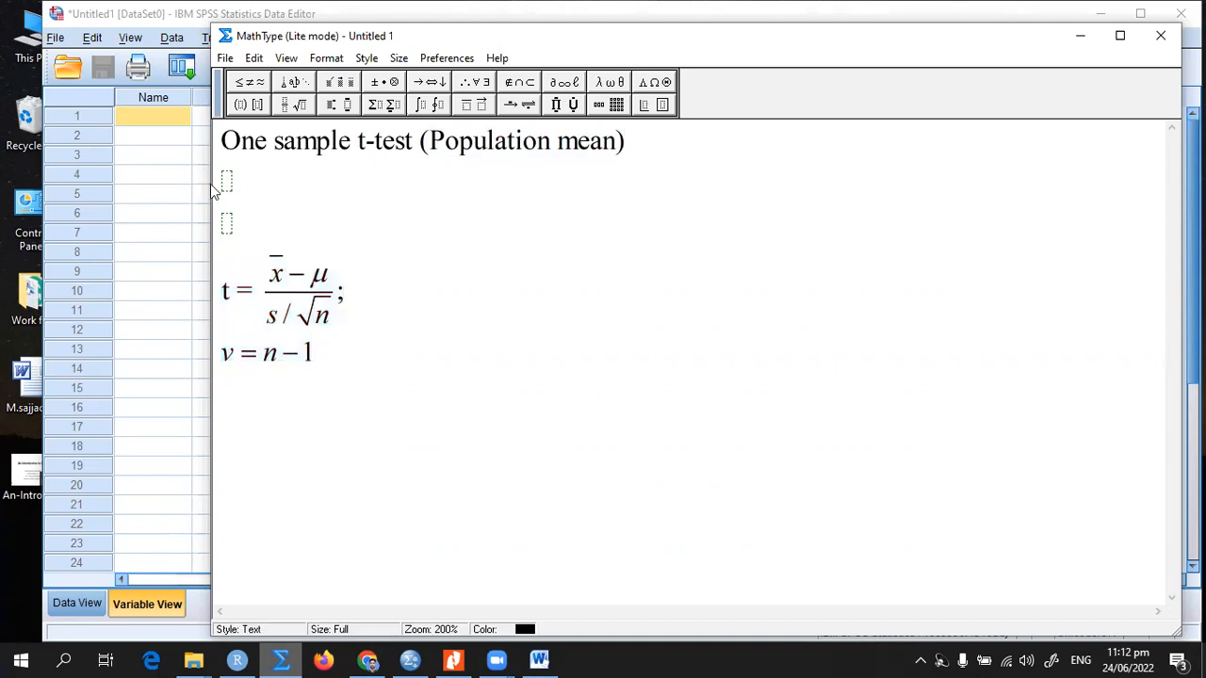
# Switch to the SPSS Data Editor and define a variable named Age in the first row with Scale measurement level.
pyautogui.click(130, 117)
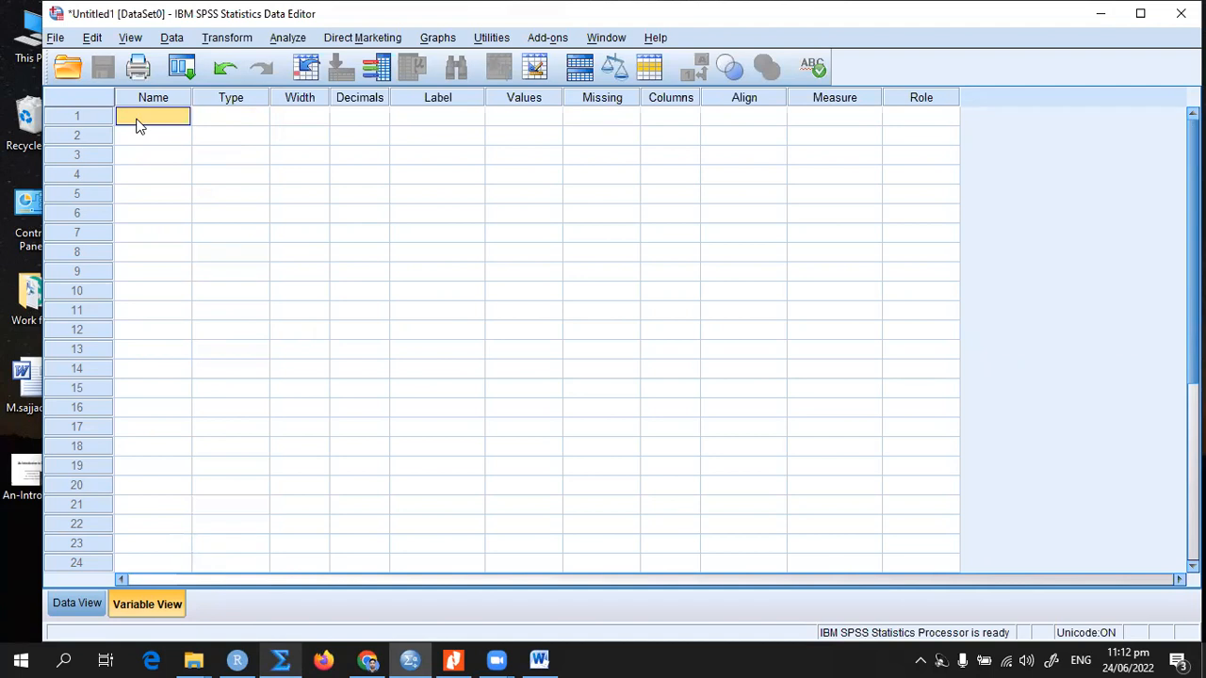
pyautogui.write('Age')
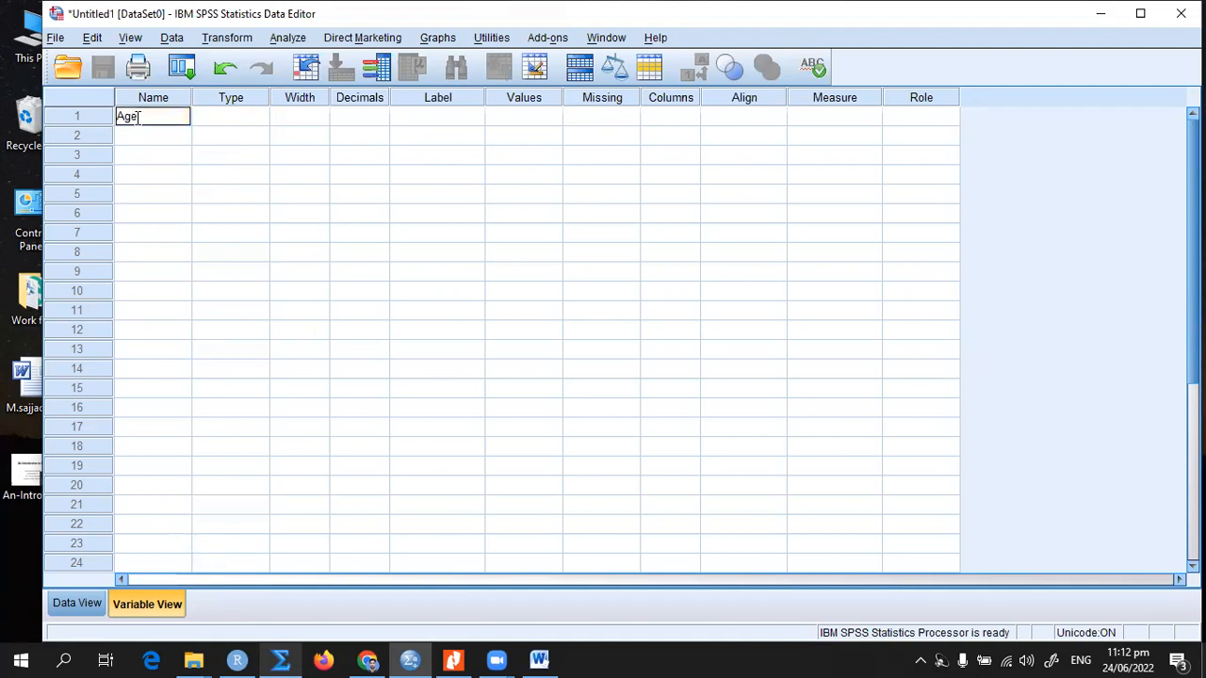
pyautogui.press('Return')
pyautogui.press('Up')
pyautogui.press('Tab')
pyautogui.press('Tab')
pyautogui.press('Tab')
pyautogui.press('Tab')
pyautogui.press('Tab')
pyautogui.press('Tab')
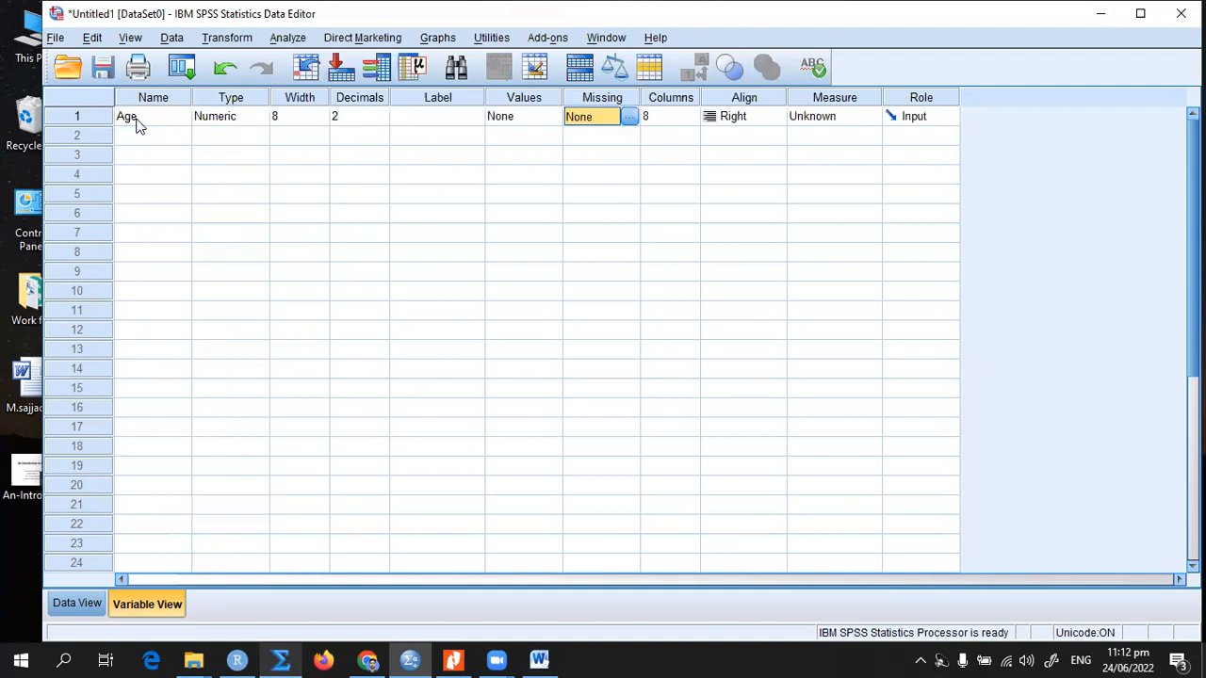
pyautogui.press('Tab')
pyautogui.press('Tab')
pyautogui.press('Tab')
pyautogui.press('Tab')
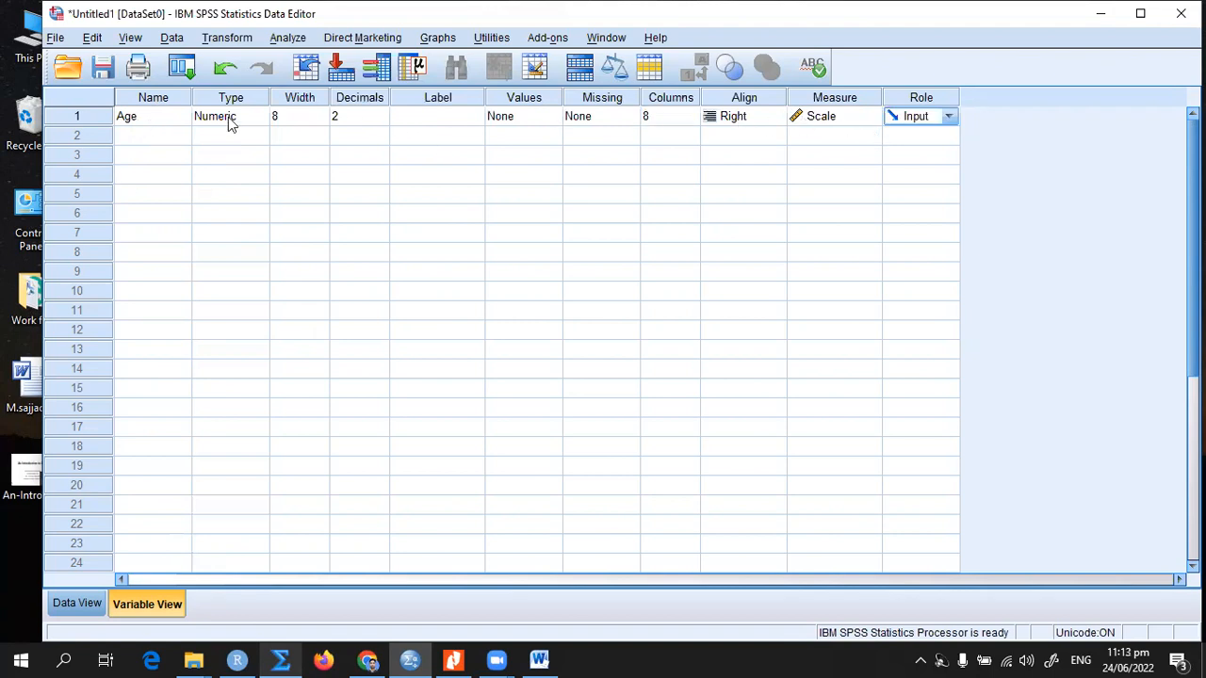
pyautogui.click(853, 116)
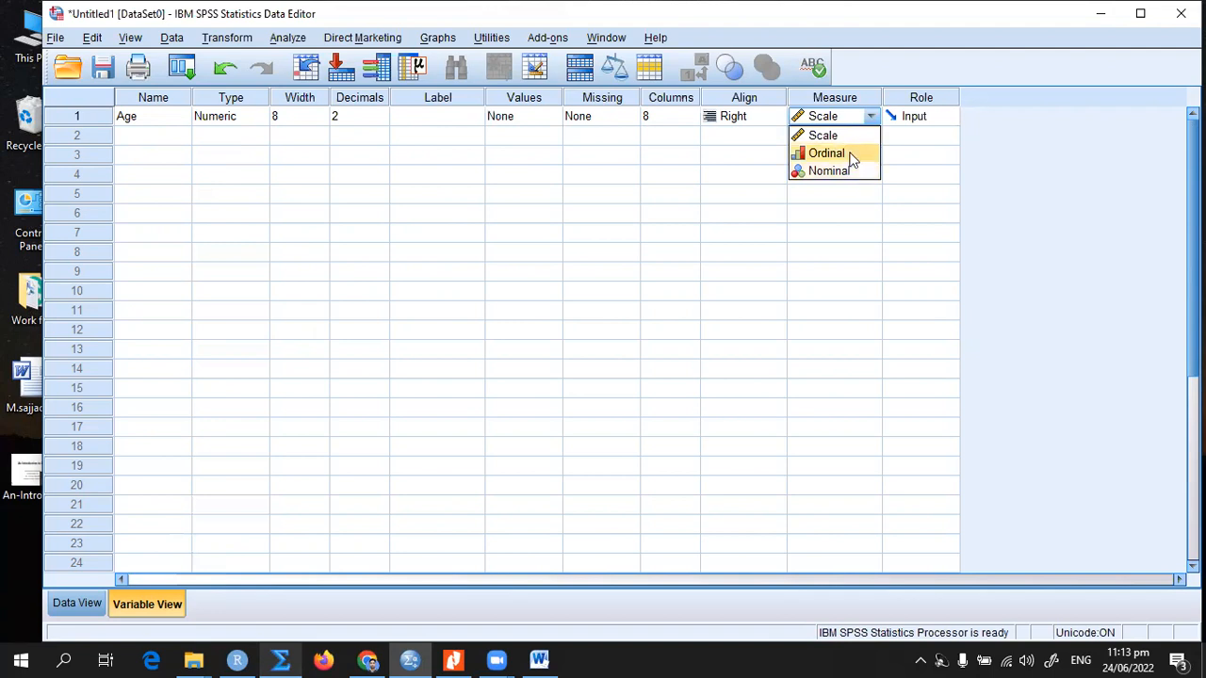
pyautogui.click(846, 136)
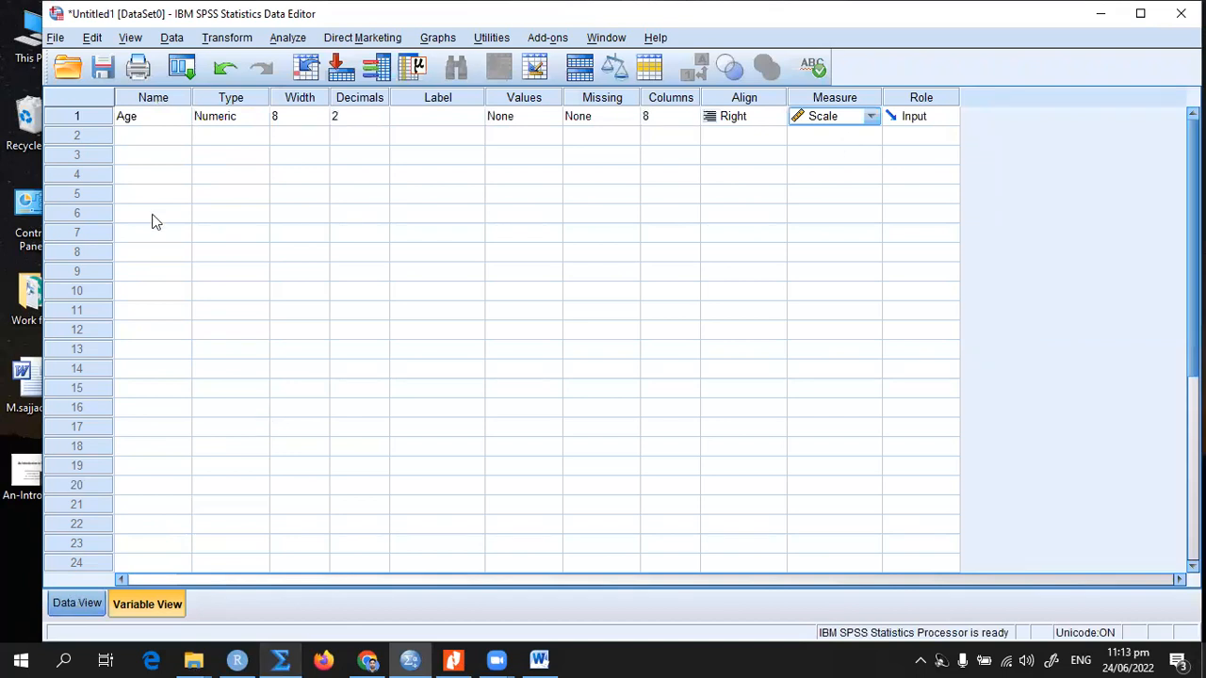
# In the data sheet, enter the Age values 25, 45, 65, 75 and 43 in rows 1 to 5.
pyautogui.hotkey('ctrl', 't')
pyautogui.click(156, 142)
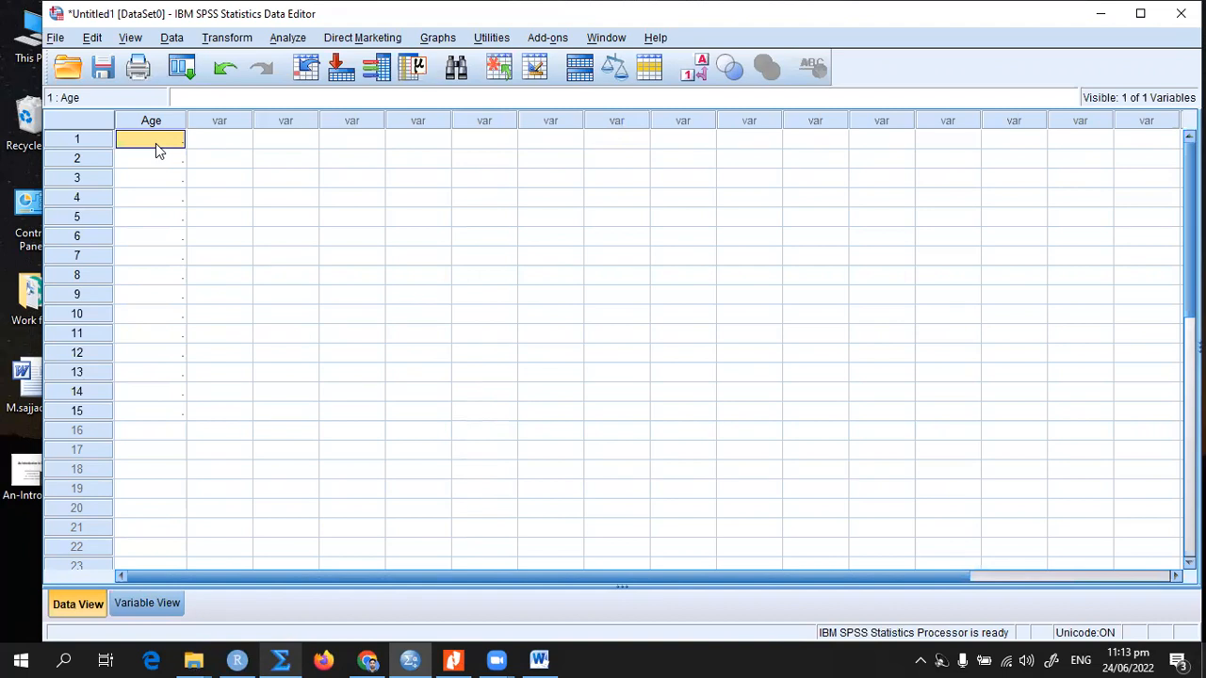
pyautogui.write('25')
pyautogui.press('Return')
pyautogui.write('45')
pyautogui.press('Return')
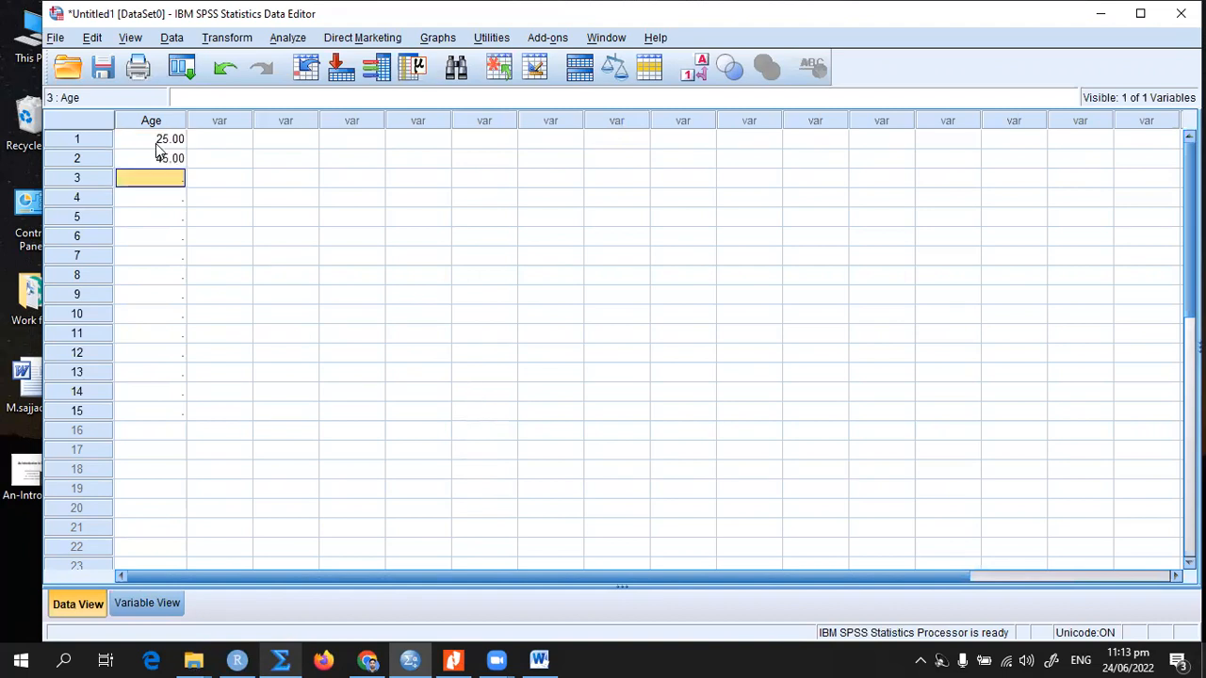
pyautogui.write('65')
pyautogui.press('Return')
pyautogui.write('75')
pyautogui.press('Return')
pyautogui.write('43')
pyautogui.press('Return')
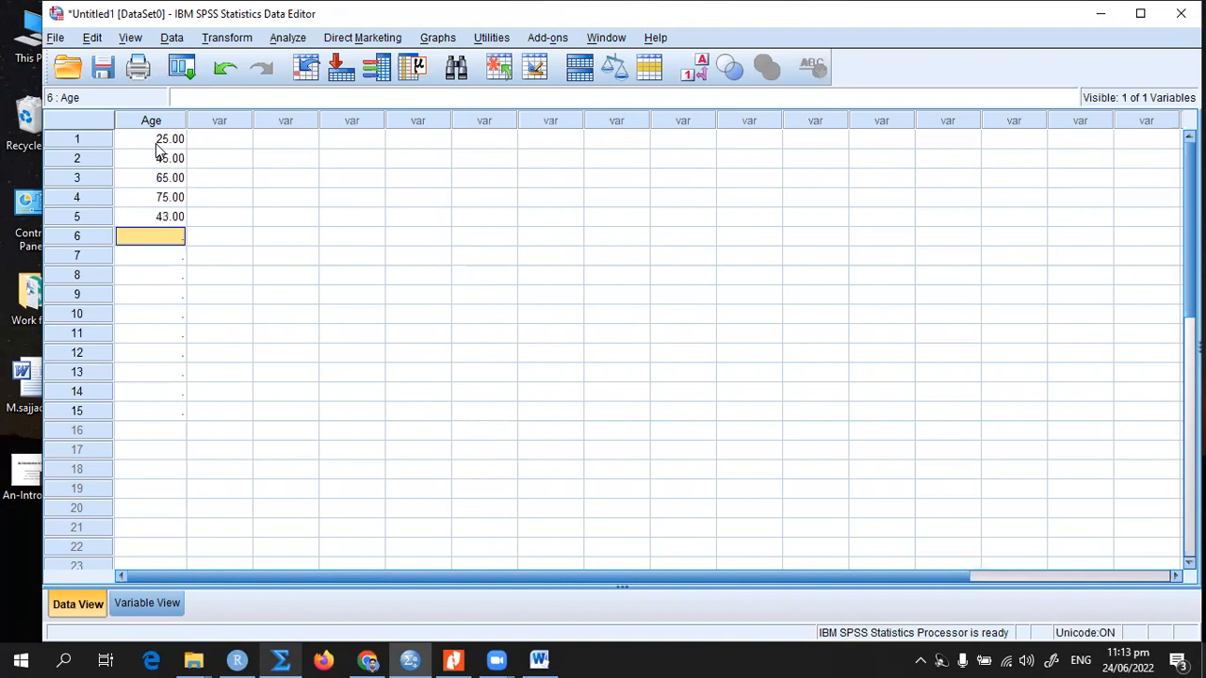
# Enter the Age values 35, 65, 74, 58 and 68 in rows 6 to 10.
pyautogui.write('35')
pyautogui.press('Return')
pyautogui.write('65')
pyautogui.press('Return')
pyautogui.write('74')
pyautogui.press('Return')
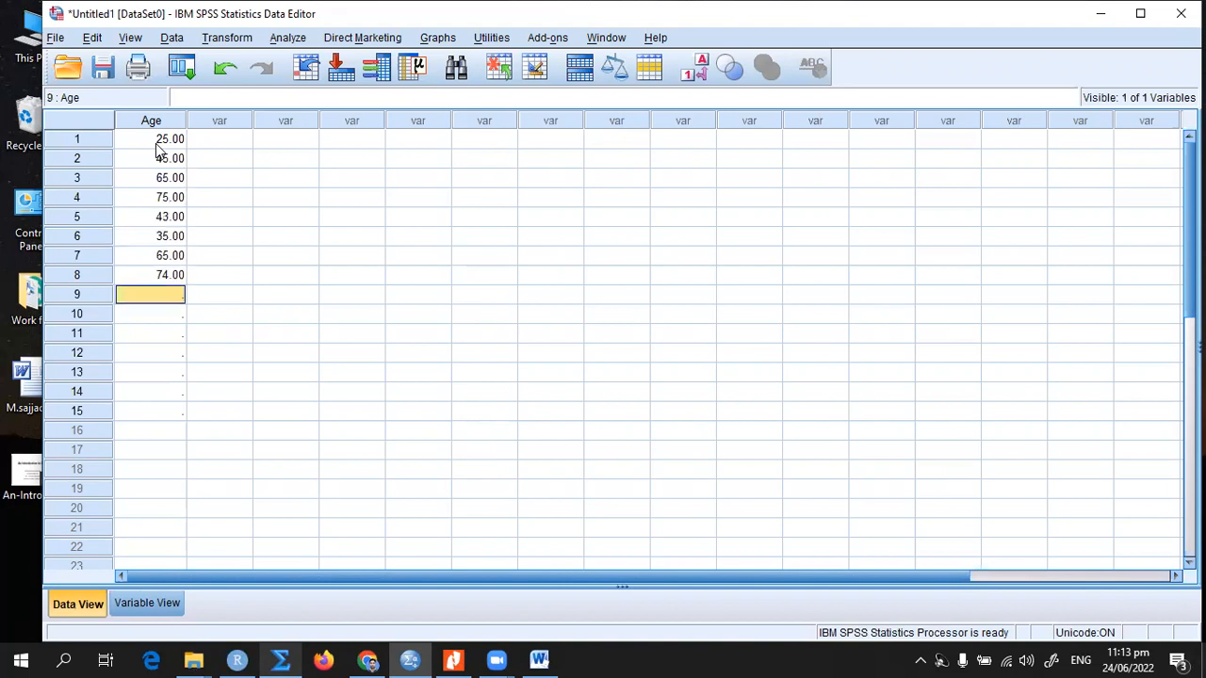
pyautogui.write('58')
pyautogui.press('Return')
pyautogui.write('68')
pyautogui.press('Return')
# Enter the Age values 74, 45, 25, 65 and 45 in rows 11 to 15.
pyautogui.write('7')
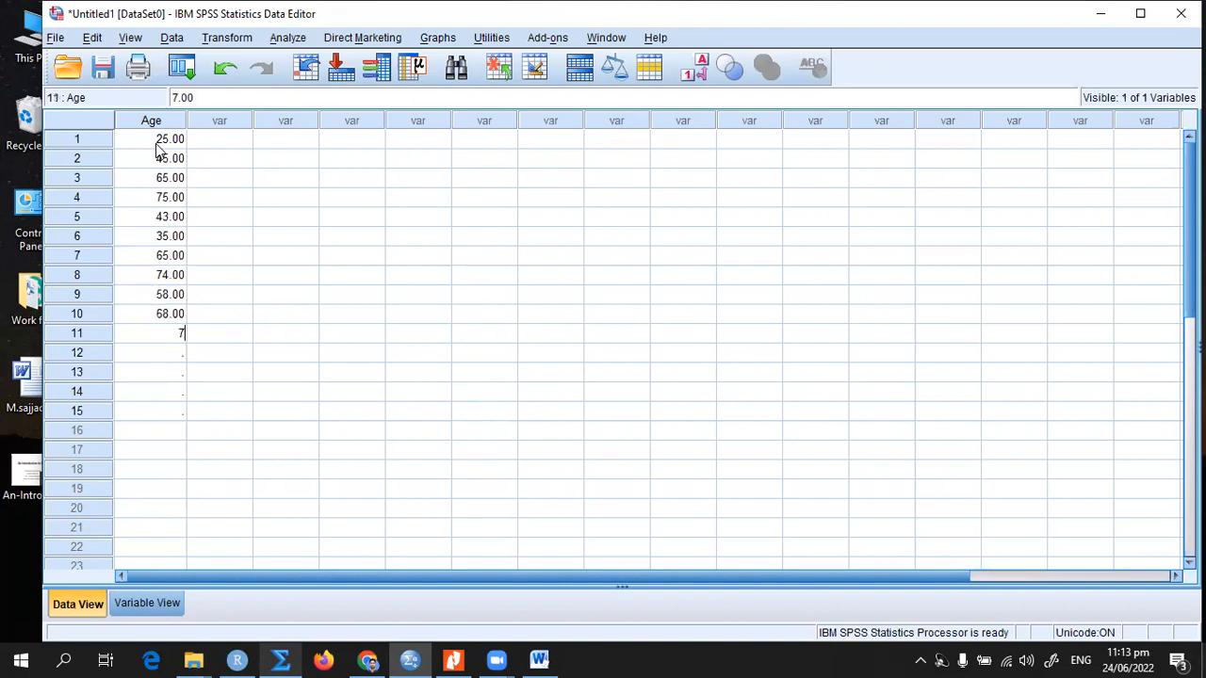
pyautogui.write('4')
pyautogui.press('Return')
pyautogui.write('45')
pyautogui.press('Return')
pyautogui.write('25')
pyautogui.press('Return')
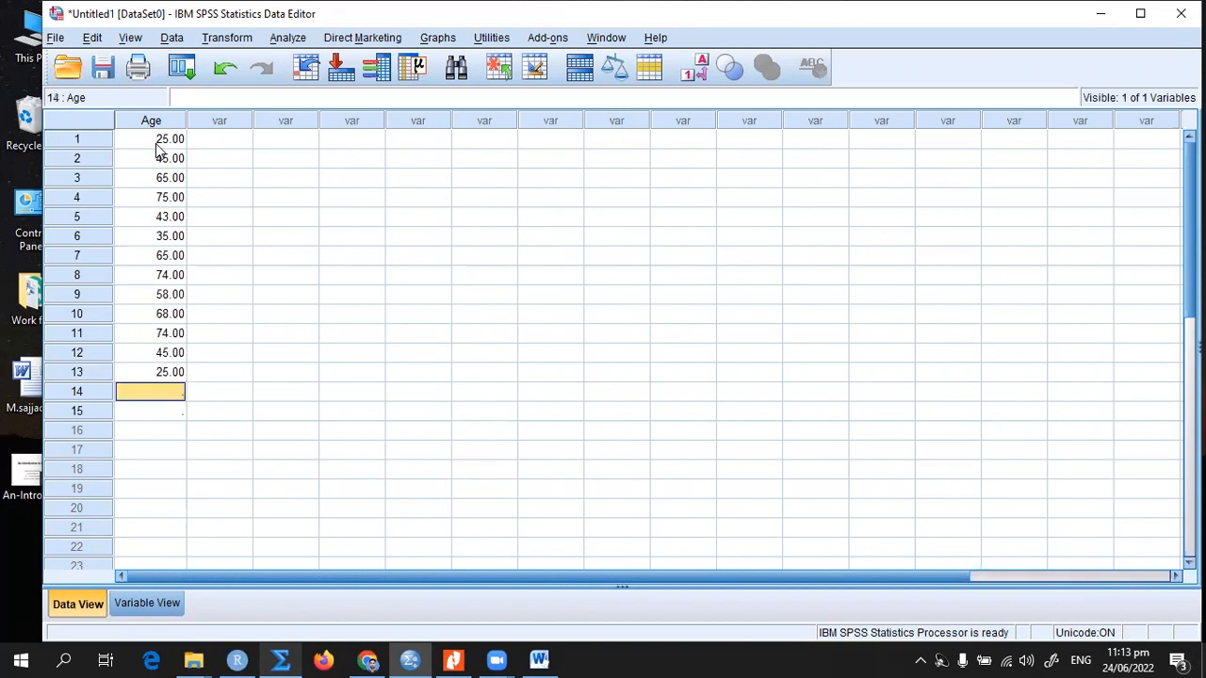
pyautogui.write('65')
pyautogui.press('Return')
pyautogui.write('45')
pyautogui.press('Return')
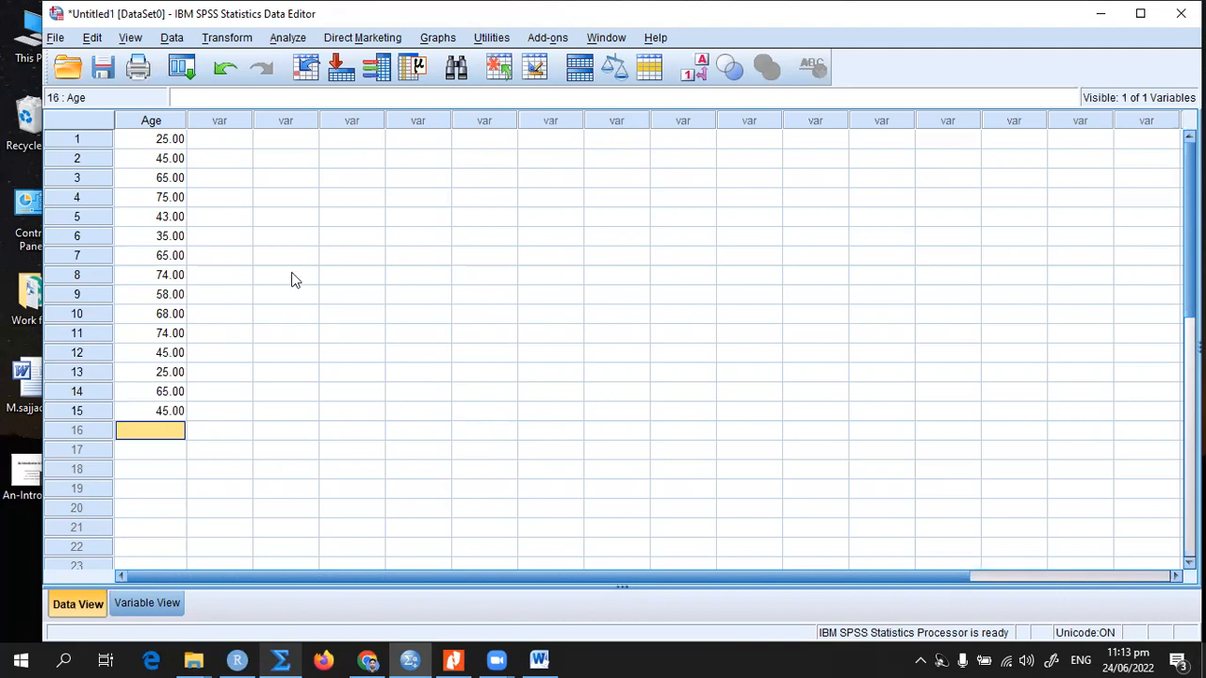
# Switch to MathType and write the null hypothesis H0: μ = 52 above the t formula, adding an empty line below it.
pyautogui.click(291, 653)
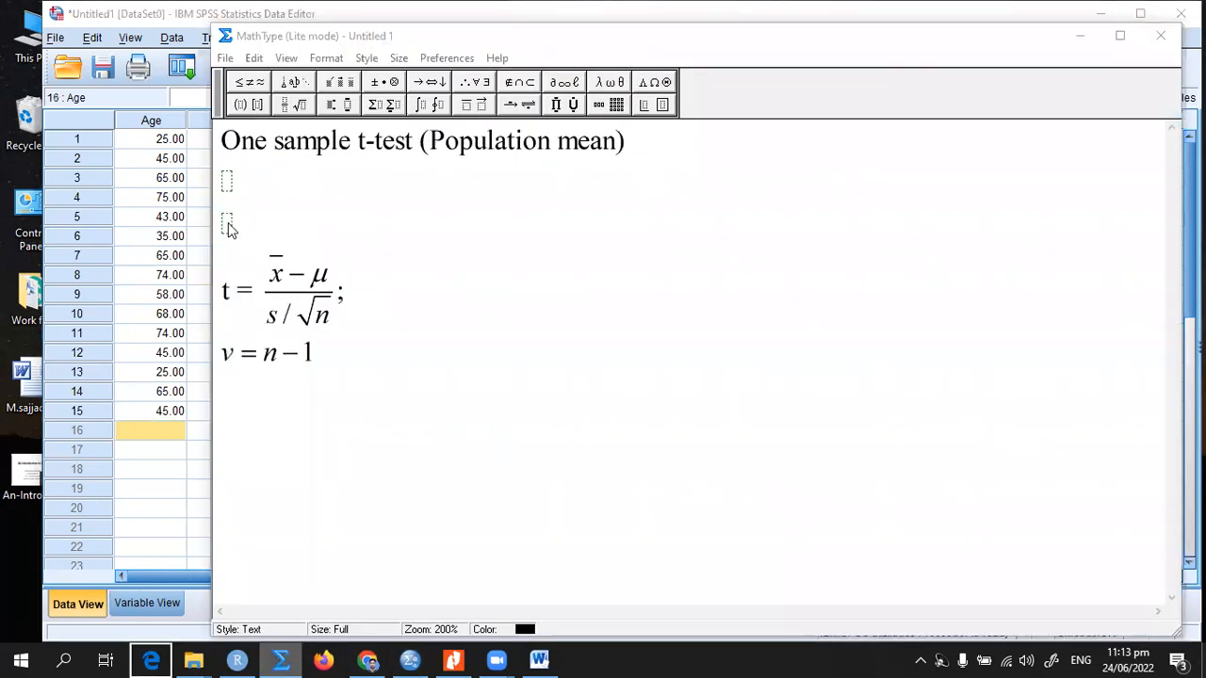
pyautogui.click(228, 228)
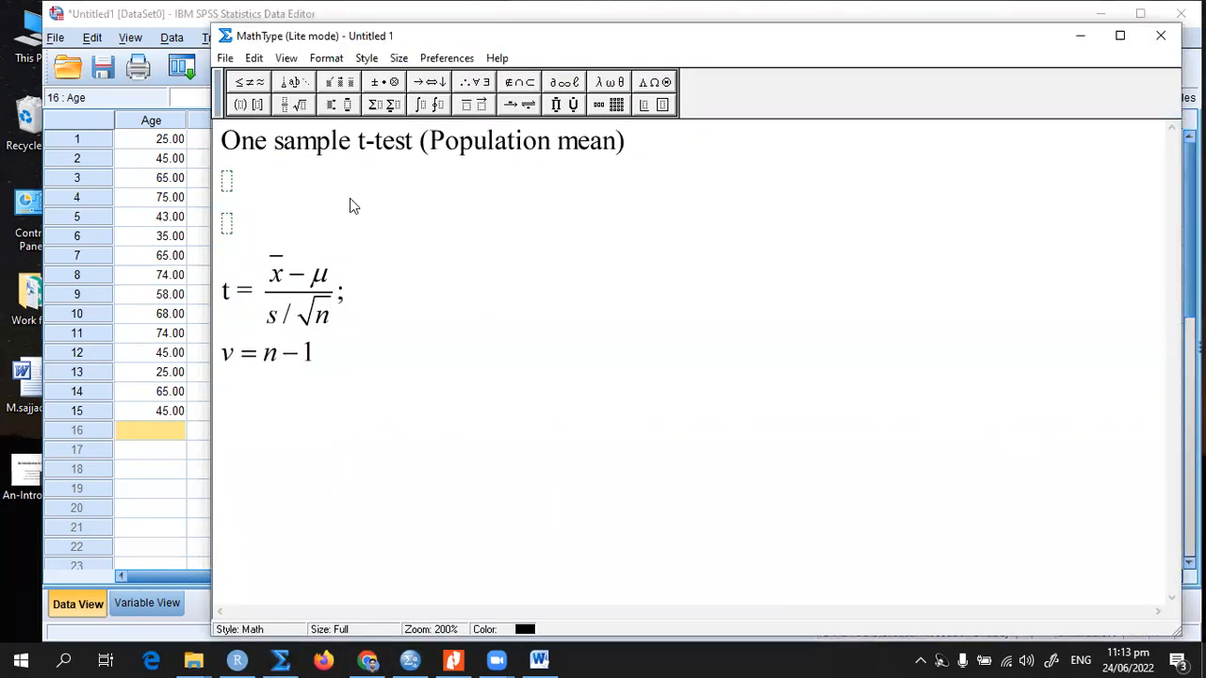
pyautogui.write('H')
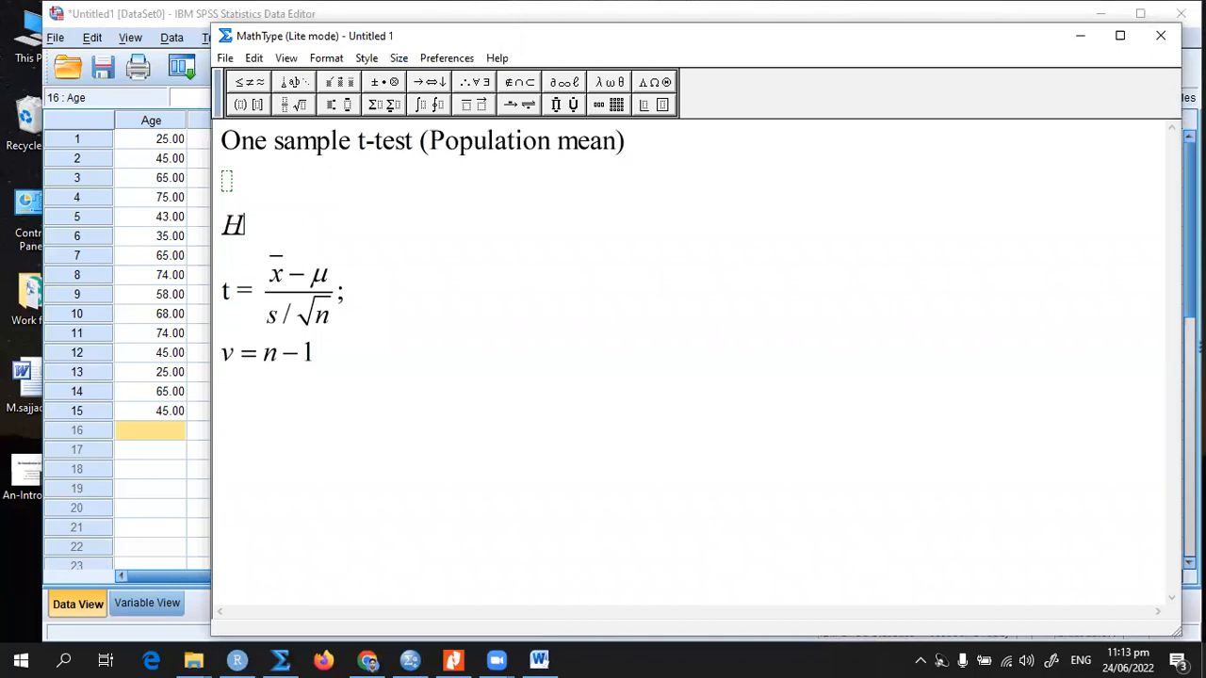
pyautogui.write('0:')
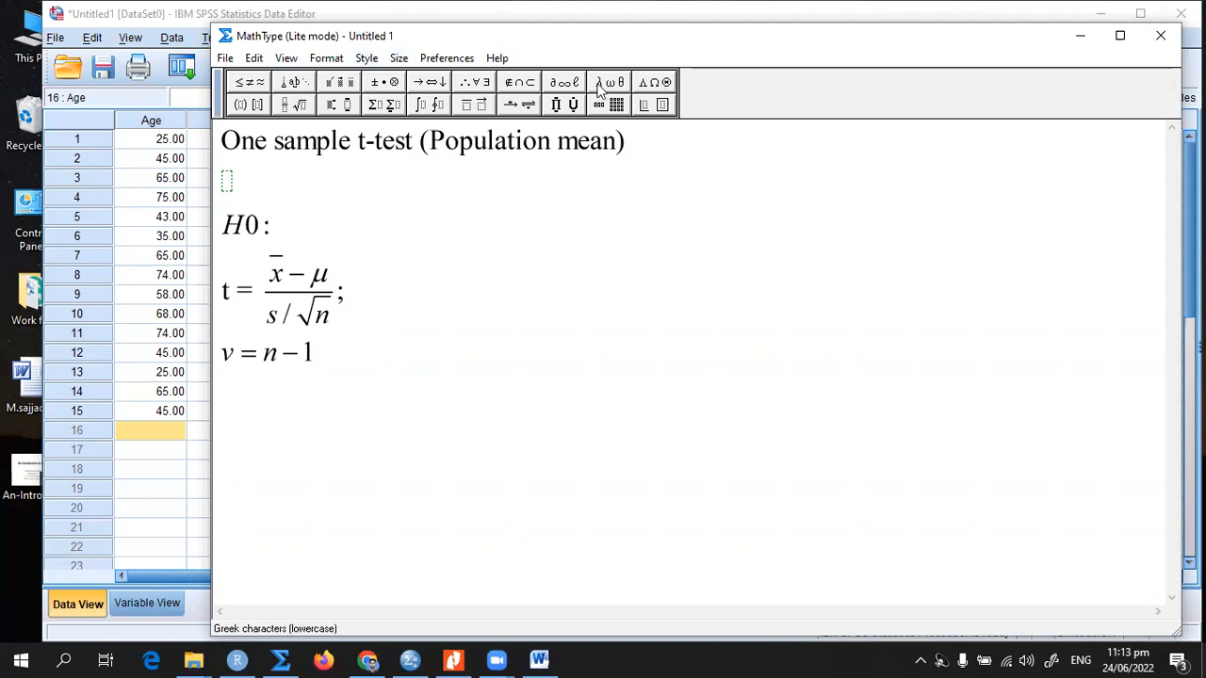
pyautogui.moveTo(608, 82)
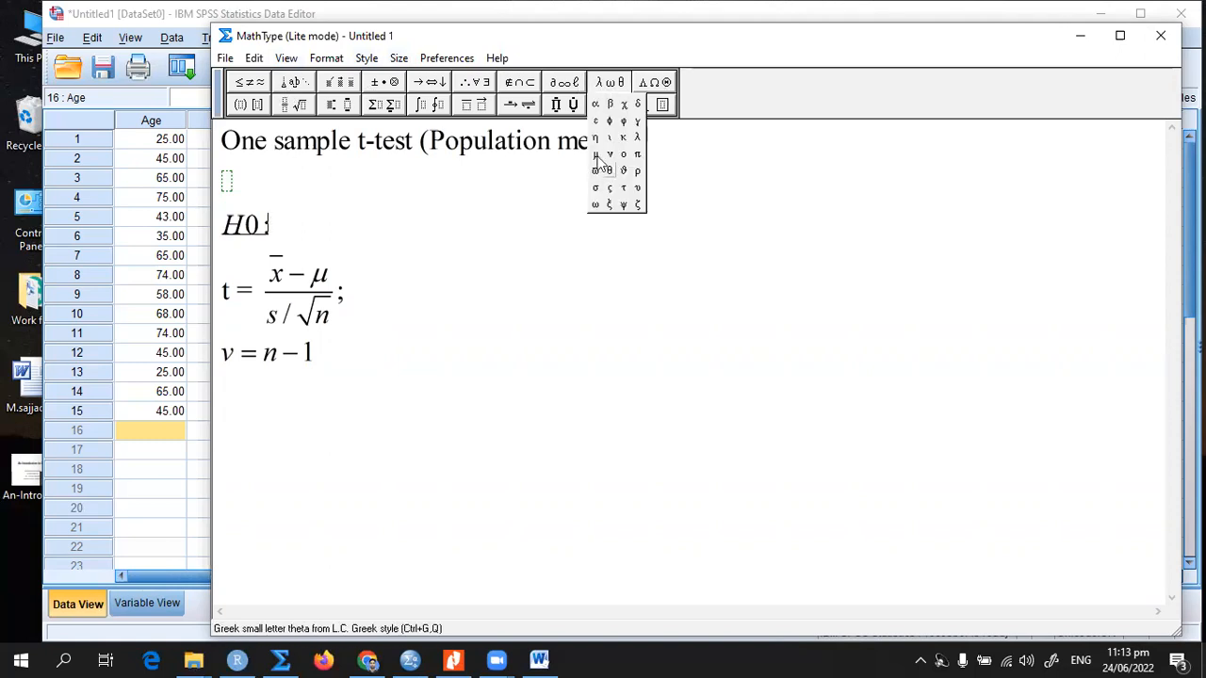
pyautogui.click(595, 154)
pyautogui.write('= ')
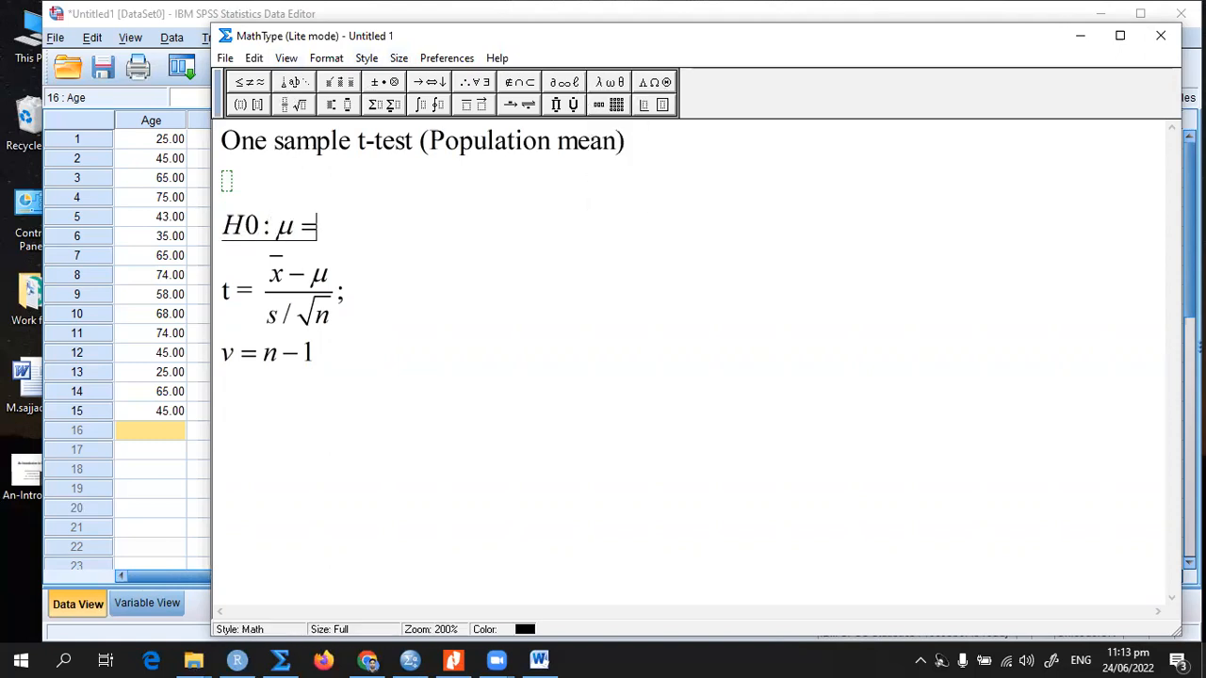
pyautogui.write('52')
pyautogui.press('Return')
# Copy the null hypothesis expression H0: μ = 52 and leave the selection.
pyautogui.hotkey('shift', 'Right')
pyautogui.hotkey('shift', 'Right')
pyautogui.hotkey('shift', 'Right')
pyautogui.hotkey('shift', 'Right')
pyautogui.hotkey('shift', 'Right')
pyautogui.hotkey('shift', 'Right')
pyautogui.hotkey('shift', 'Right')
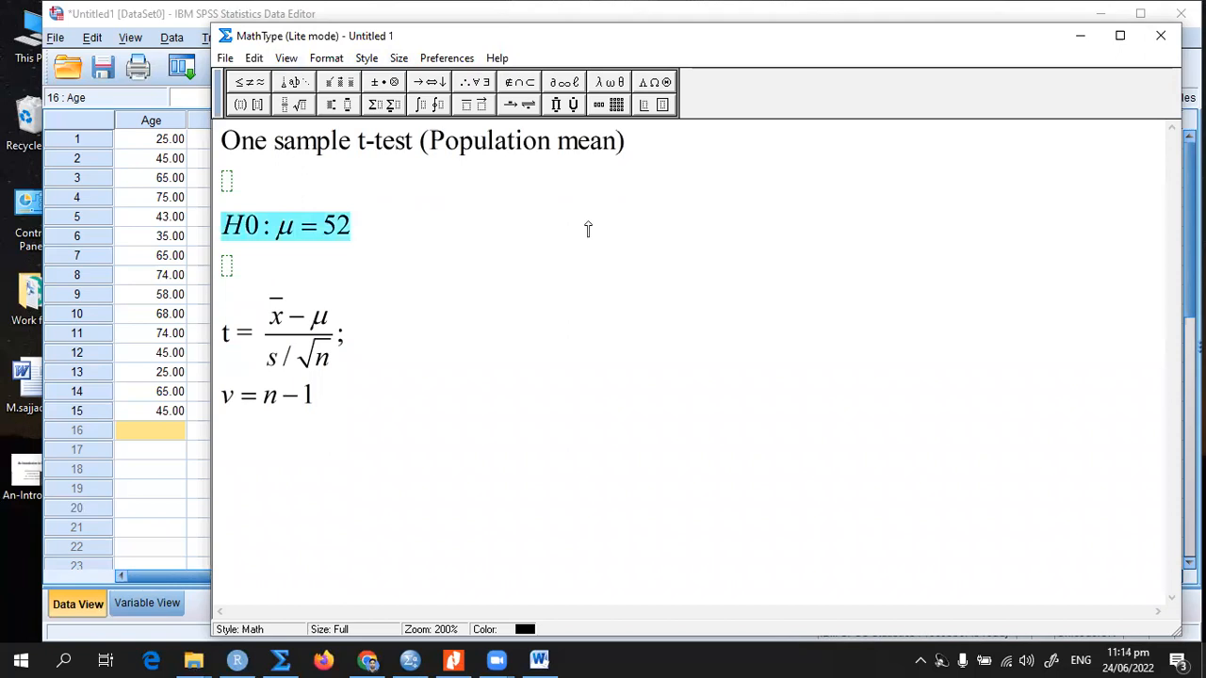
pyautogui.hotkey('ctrl', 'c')
pyautogui.press('Right')
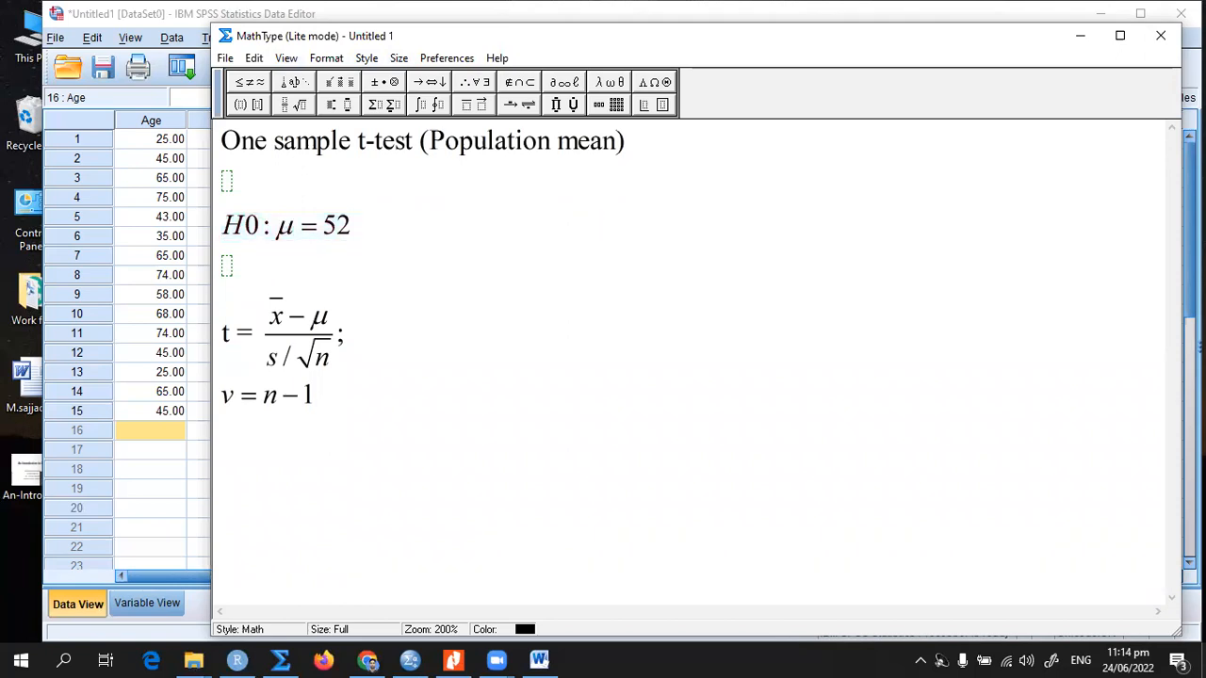
# Paste the copied hypothesis on a new line below H0 and renumber it as H1.
pyautogui.press('Return')
pyautogui.hotkey('ctrl', 'v')
pyautogui.press('Left')
pyautogui.press('Left')
pyautogui.press('Left')
pyautogui.hotkey('shift', 'Right')
pyautogui.write('1')
pyautogui.press('Right')
pyautogui.press('Right')
# Replace the equals sign in the H1 line with the not-equal sign so it reads H1: μ ≠ 52.
pyautogui.press('Left')
pyautogui.hotkey('shift', 'Left')
pyautogui.click(254, 83)
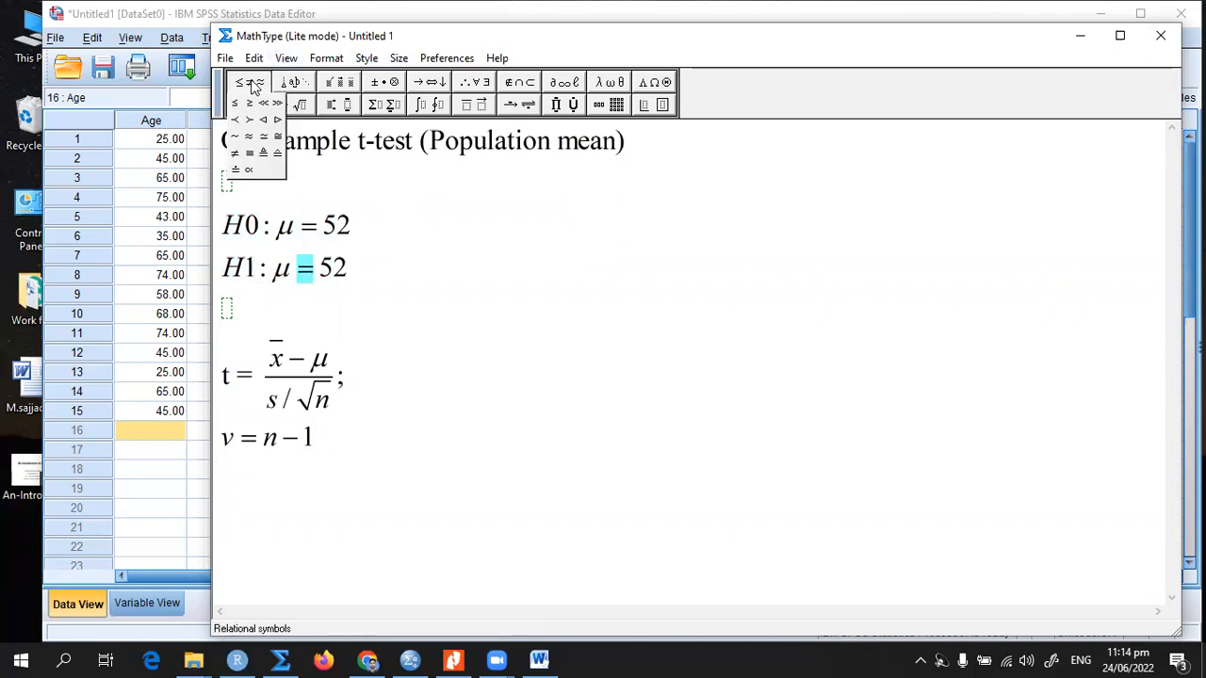
pyautogui.click(251, 154)
pyautogui.click(408, 249)
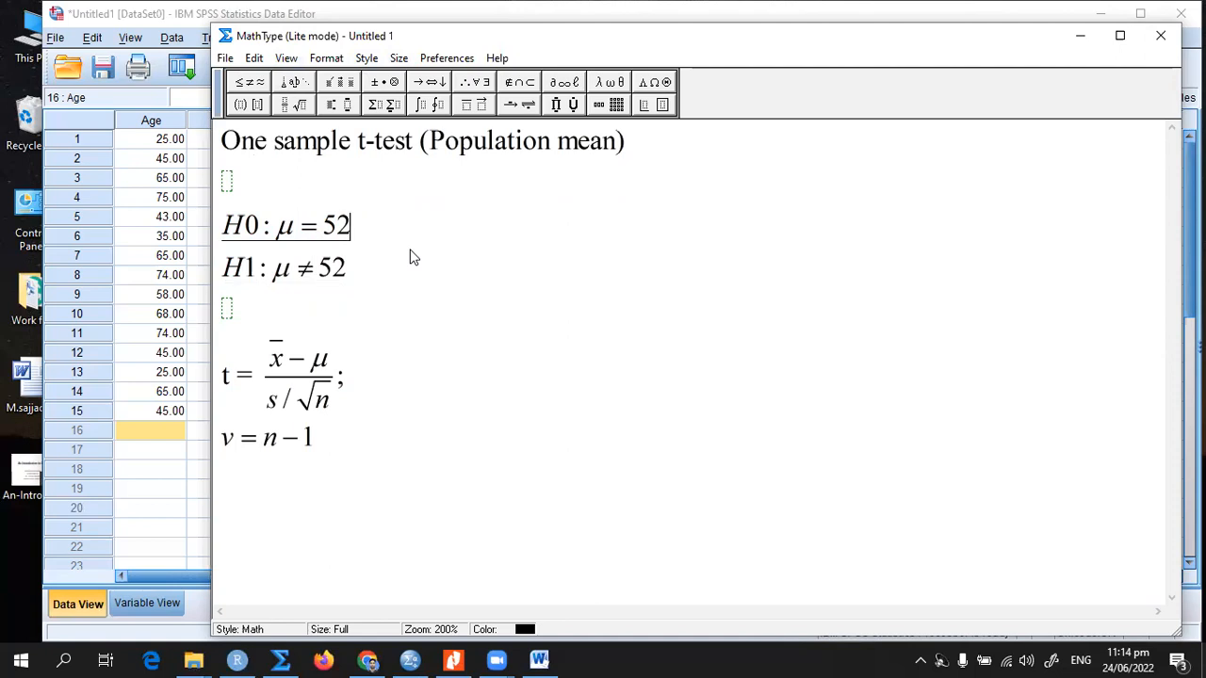
# Highlight the hypothesized mean 52 in the null hypothesis line to review it.
pyautogui.doubleClick(351, 223)
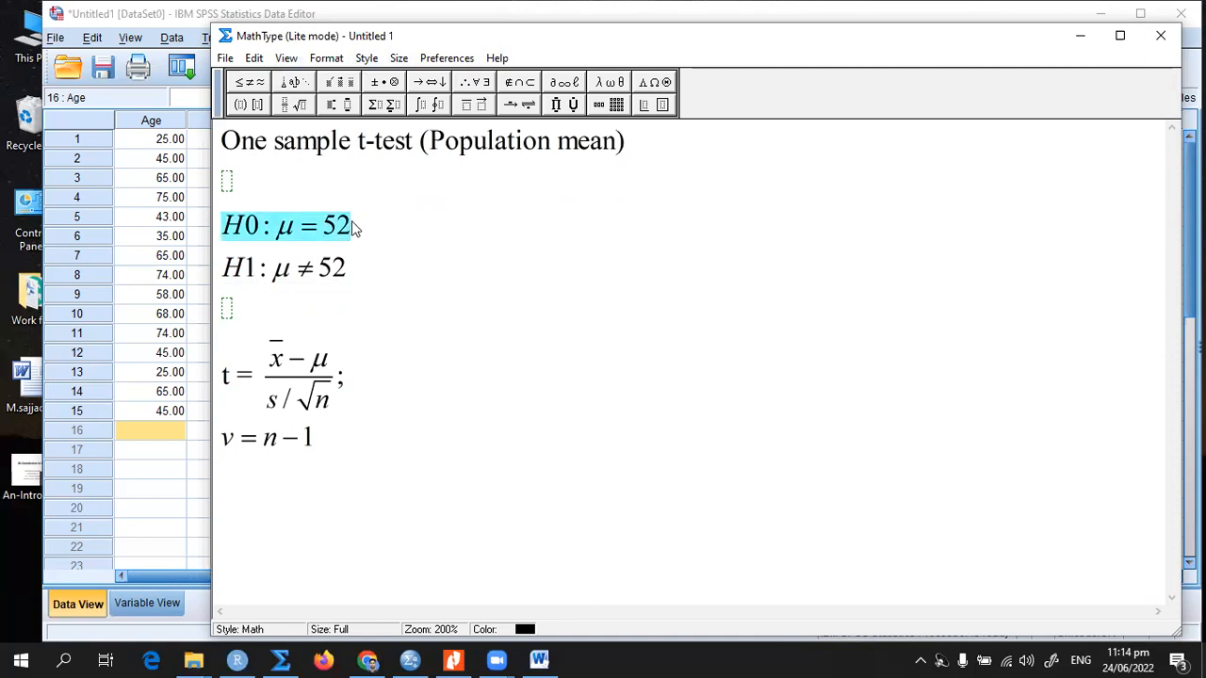
pyautogui.click(356, 226)
pyautogui.moveTo(356, 226); pyautogui.dragTo(320, 230)
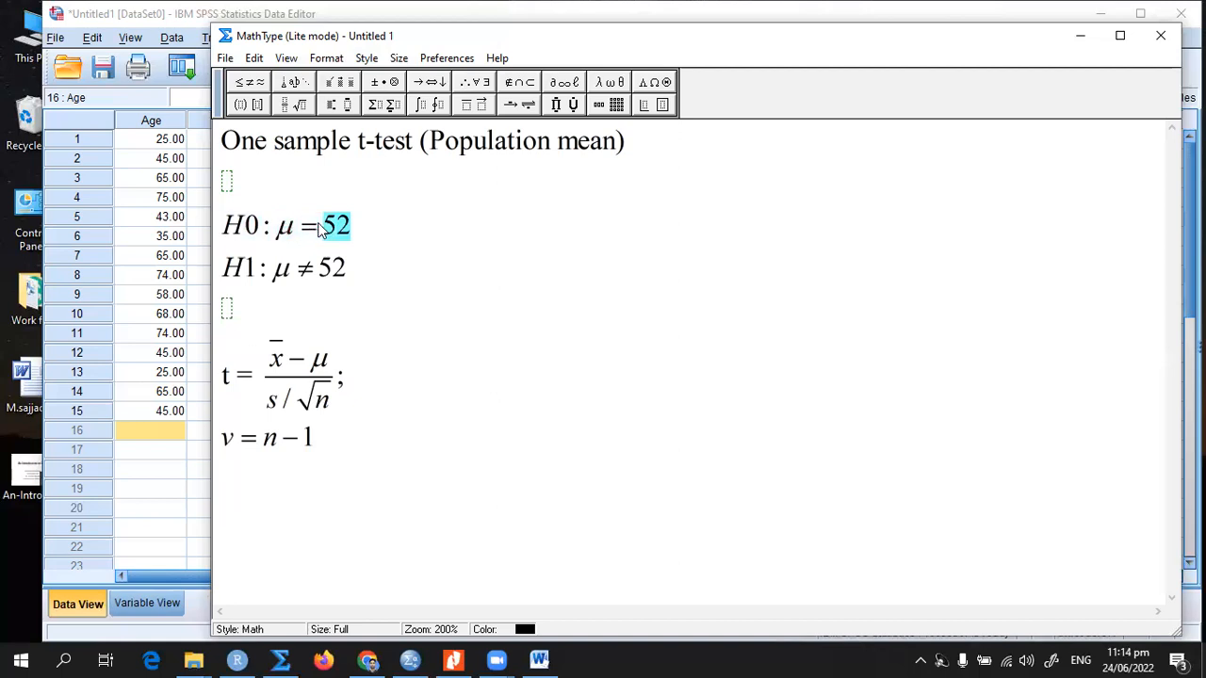
# Switch to the SPSS data and open a One-Sample T Test with Age as the test variable.
pyautogui.click(169, 181)
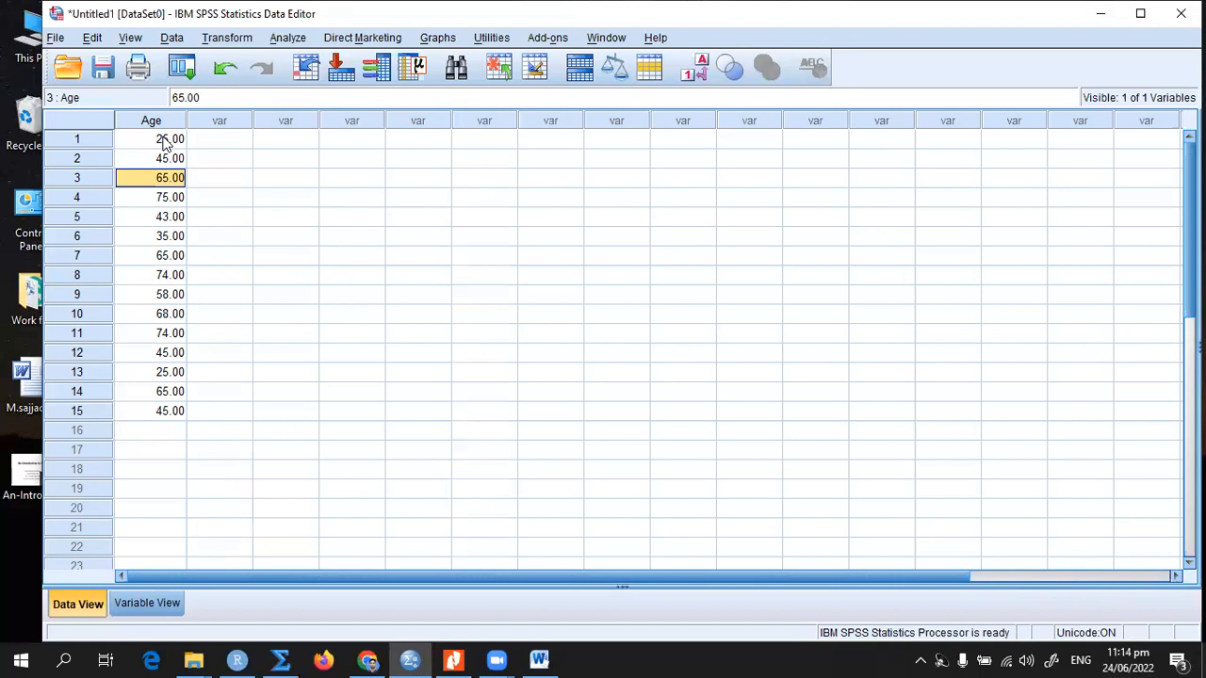
pyautogui.click(164, 141)
pyautogui.click(287, 38)
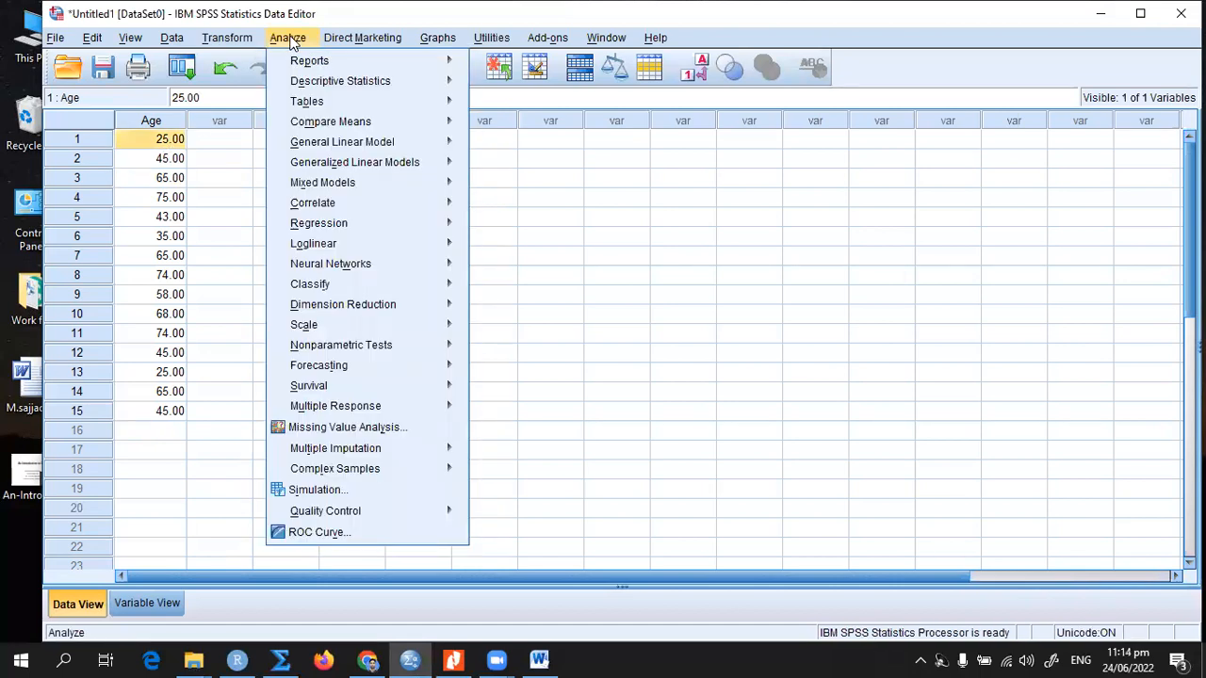
pyautogui.moveTo(345, 124)
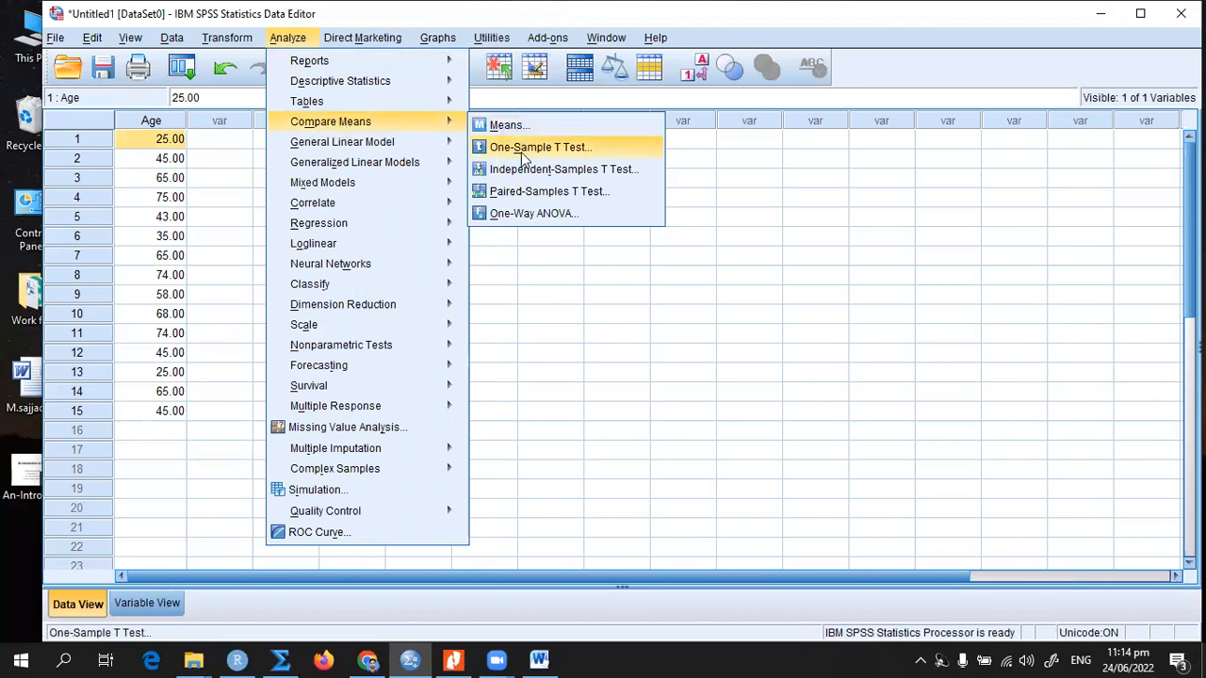
pyautogui.click(577, 148)
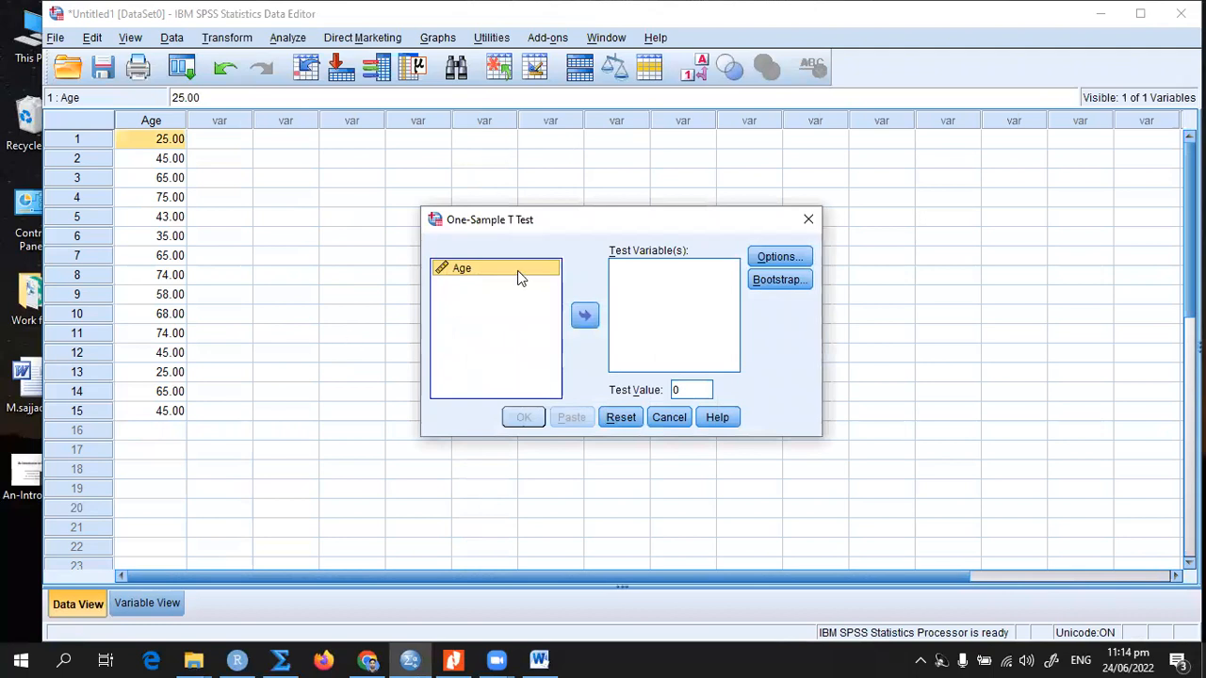
pyautogui.click(635, 299)
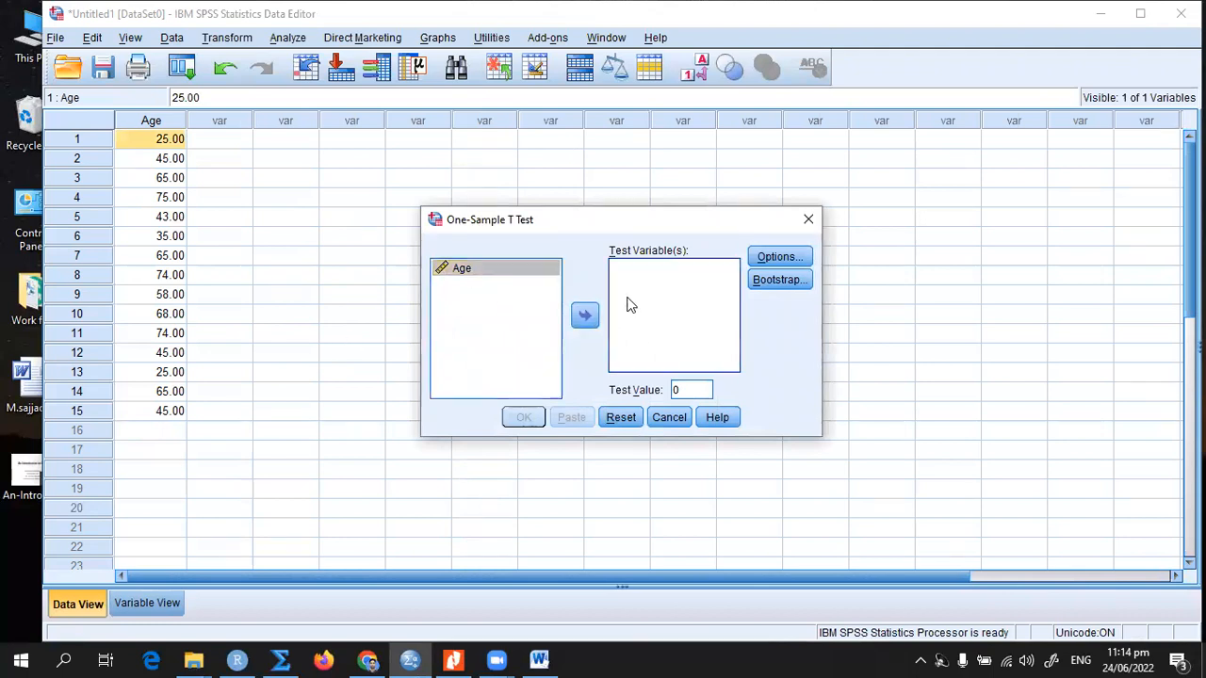
pyautogui.click(585, 316)
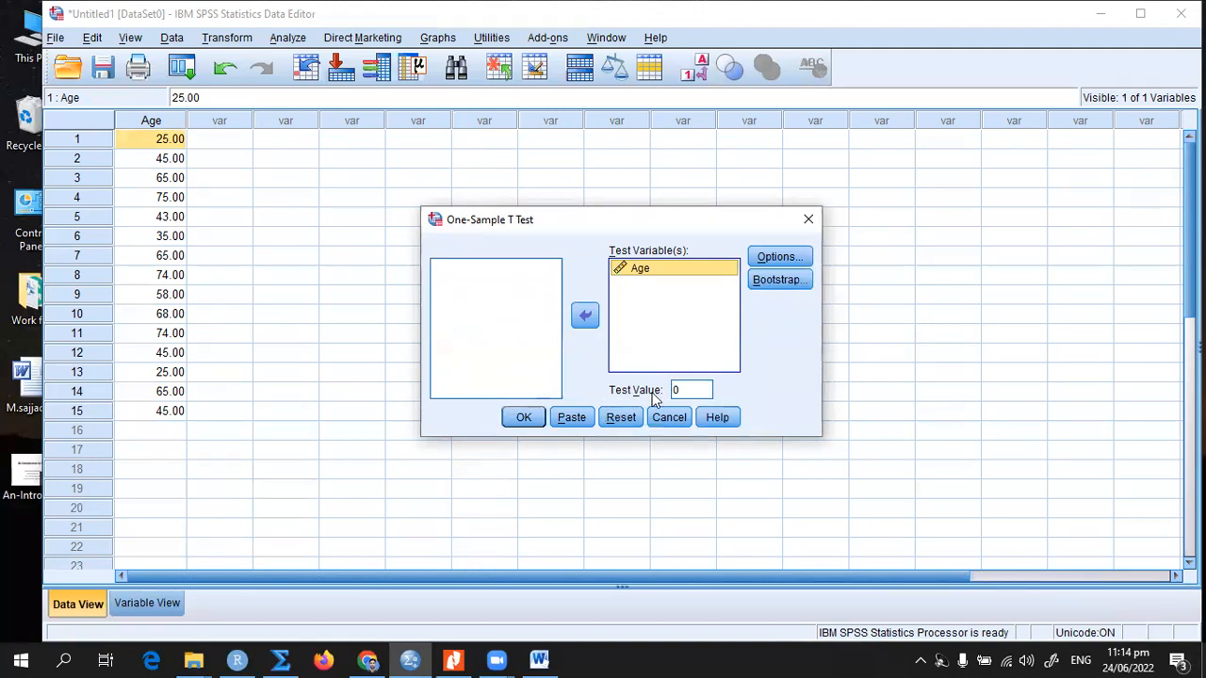
# Check the null hypothesis in MathType and set the SPSS Test Value to 52.
pyautogui.click(285, 660)
pyautogui.moveTo(354, 234); pyautogui.dragTo(232, 234)
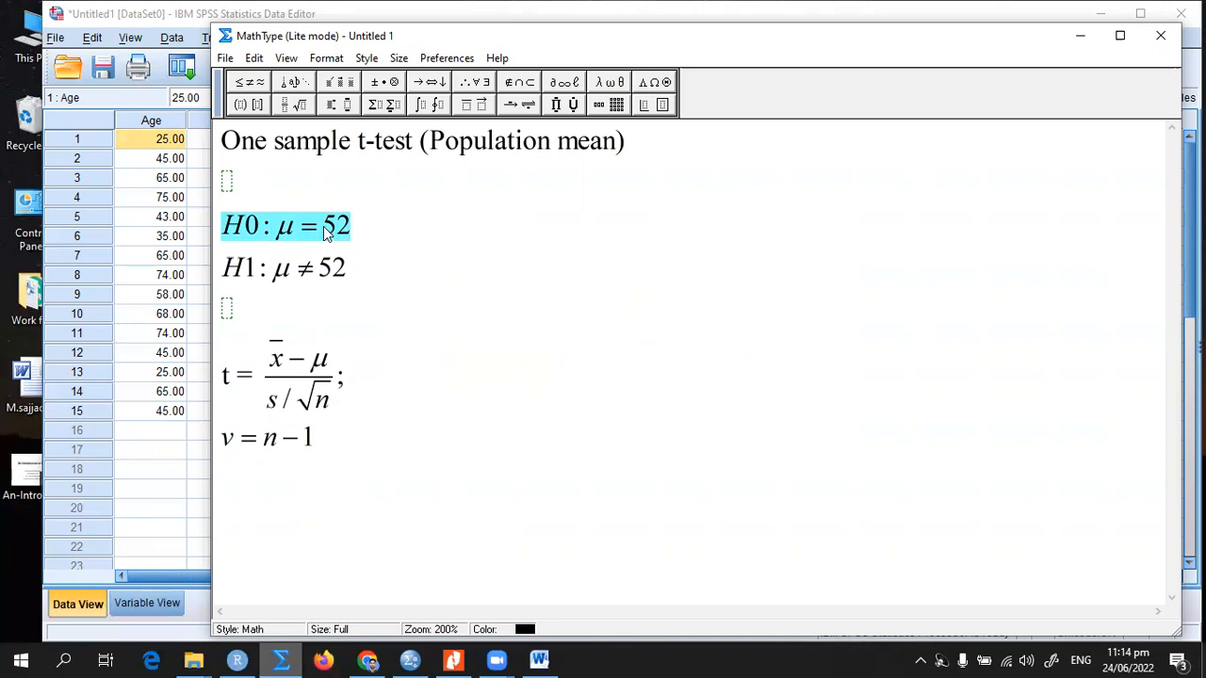
pyautogui.click(327, 235)
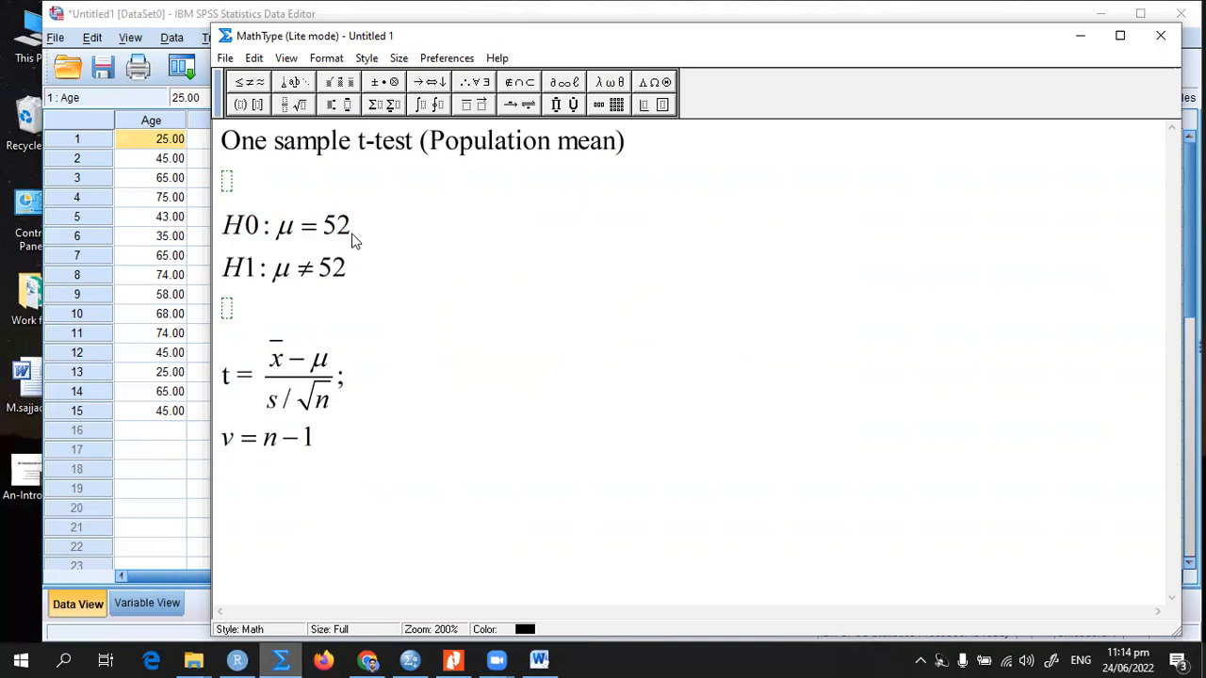
pyautogui.click(410, 660)
pyautogui.click(686, 388)
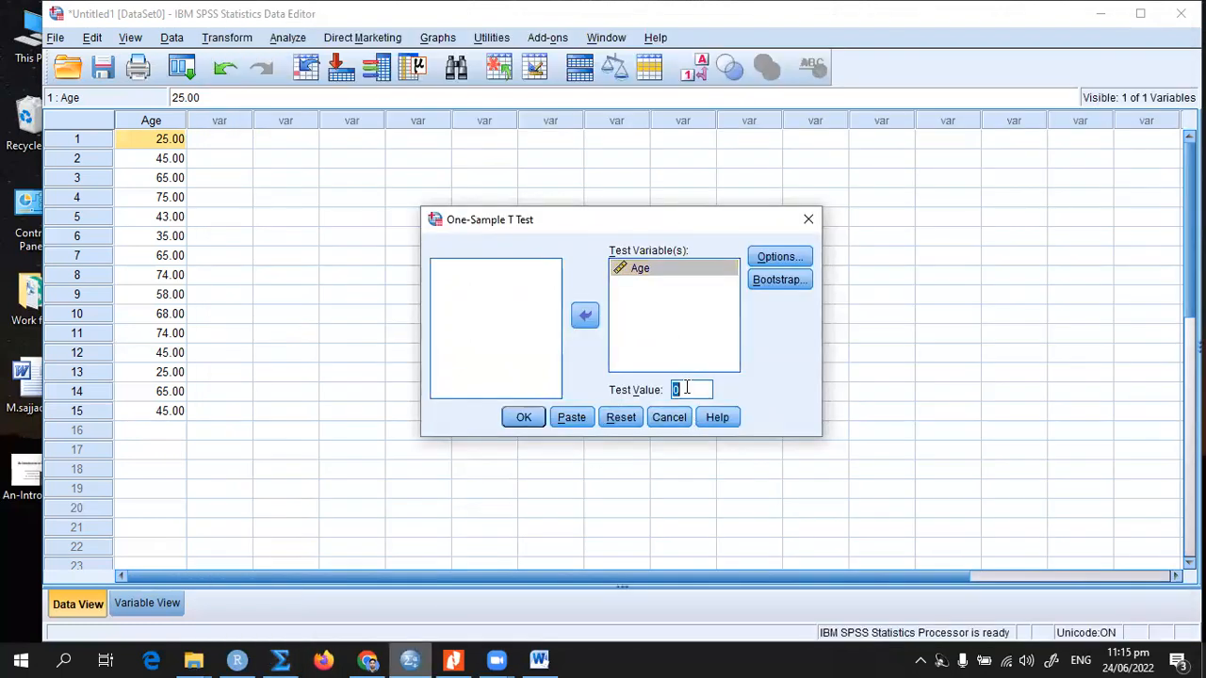
pyautogui.write('52')
# Accept the 95% confidence interval in the test options and run the One-Sample T Test.
pyautogui.click(776, 257)
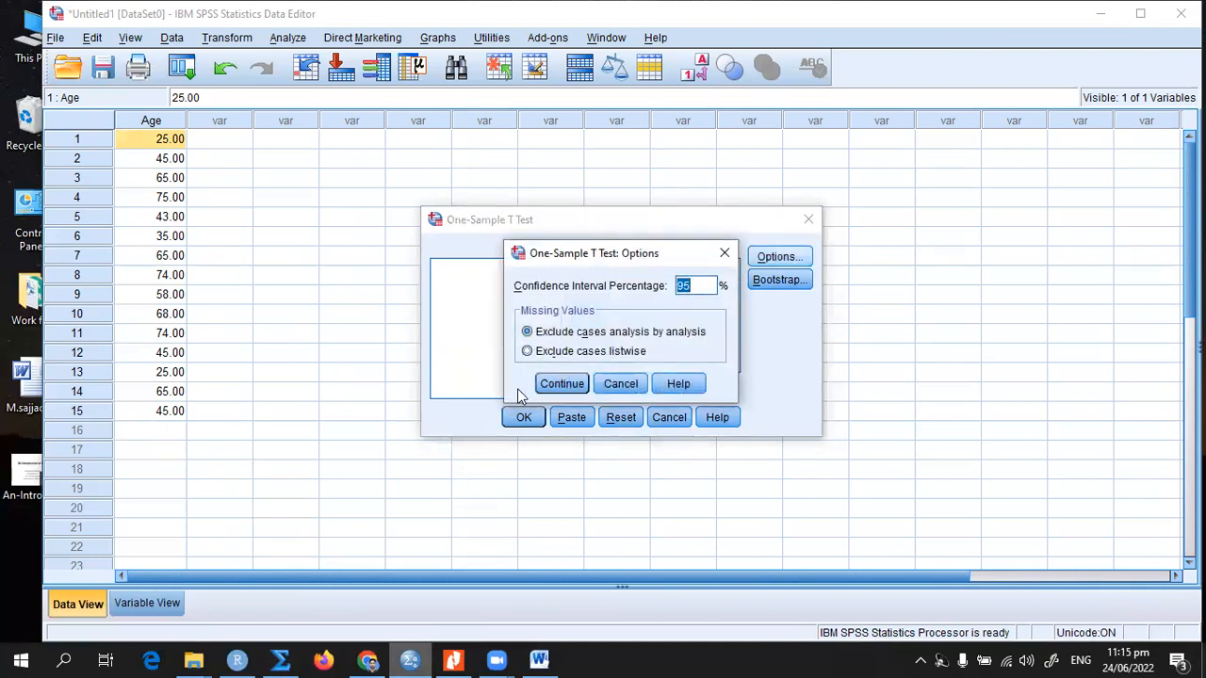
pyautogui.click(566, 384)
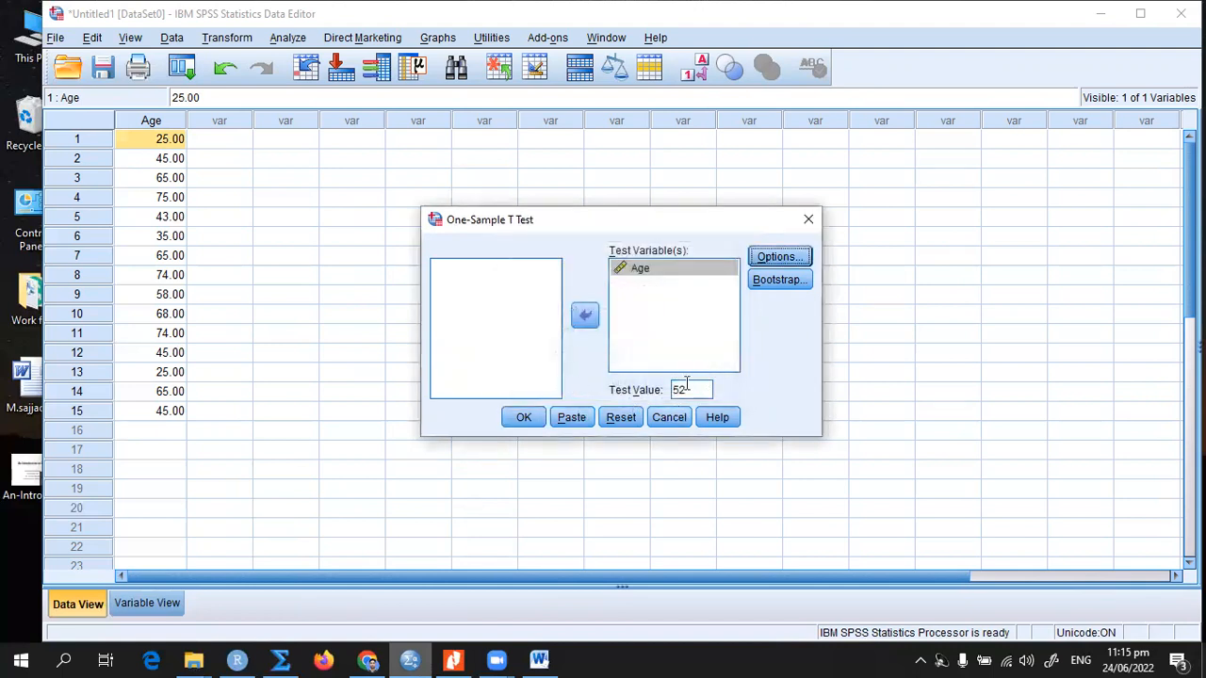
pyautogui.click(530, 421)
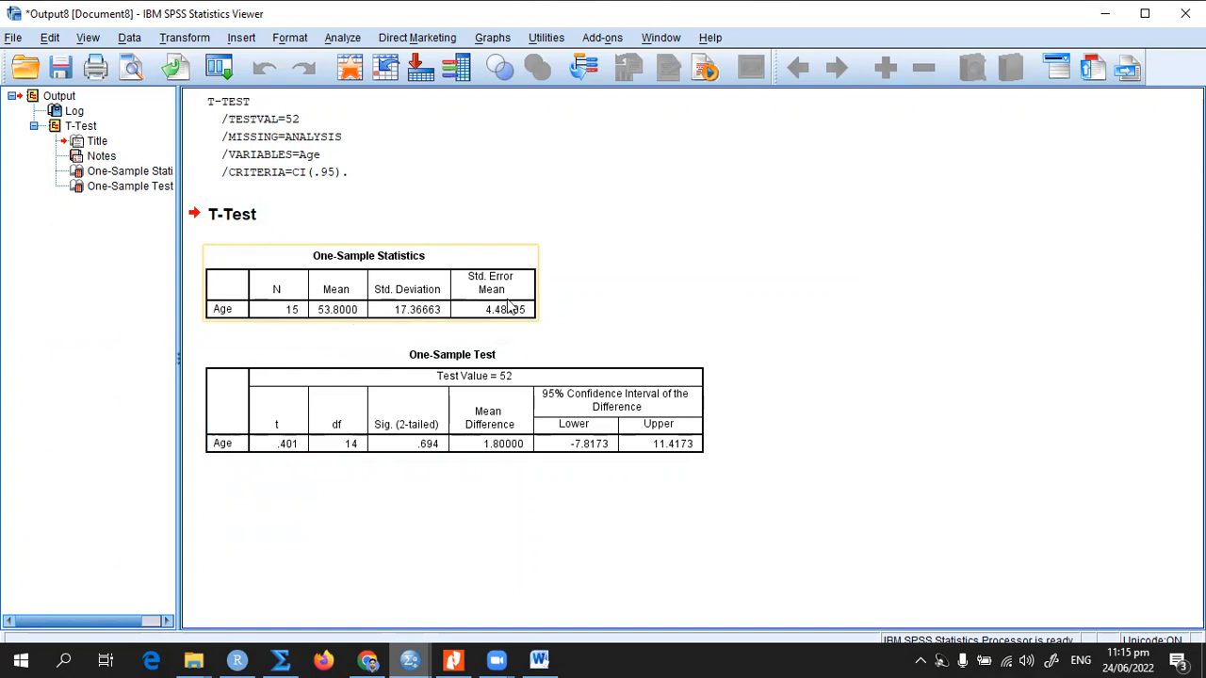
# Examine the sample size, t statistic, df and Sig. (2-tailed) in the One-Sample Statistics and One-Sample Test tables.
pyautogui.click(492, 385)
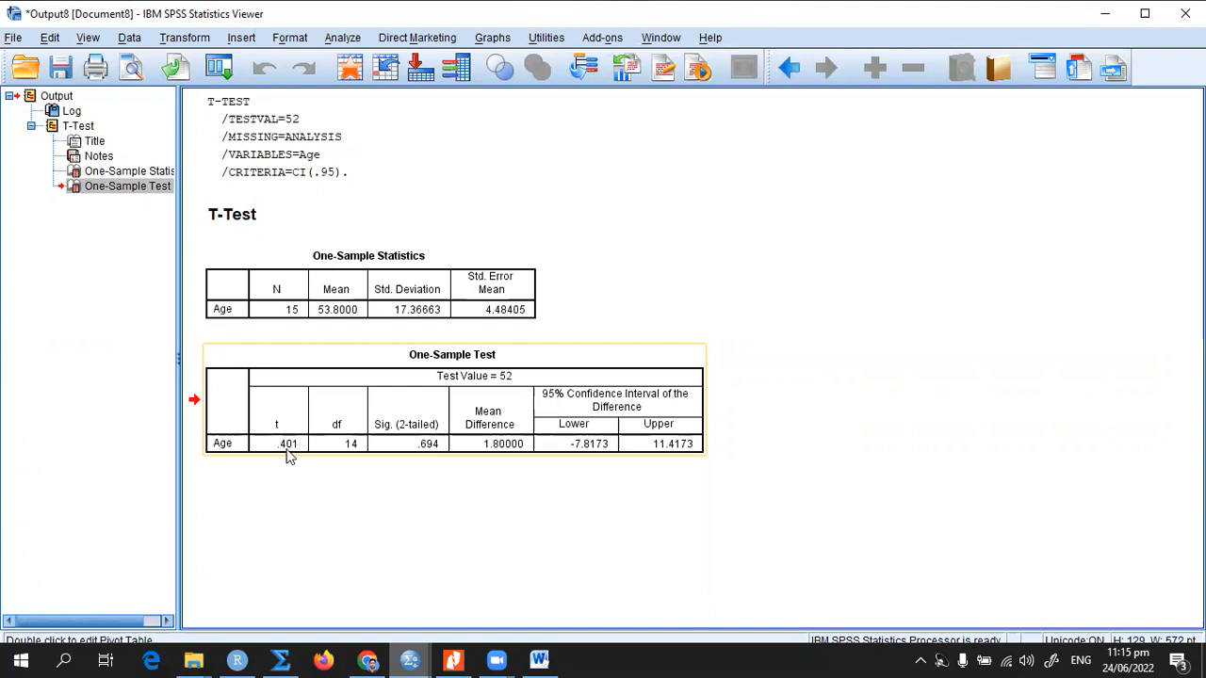
pyautogui.click(292, 314)
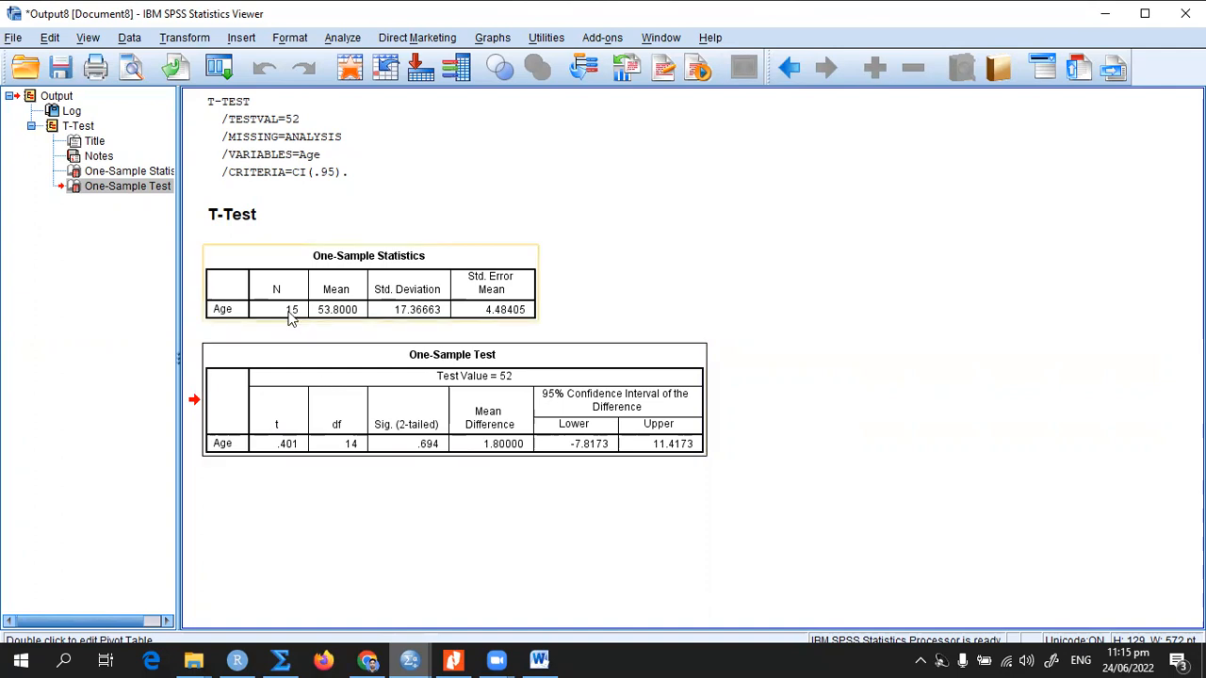
pyautogui.click(350, 450)
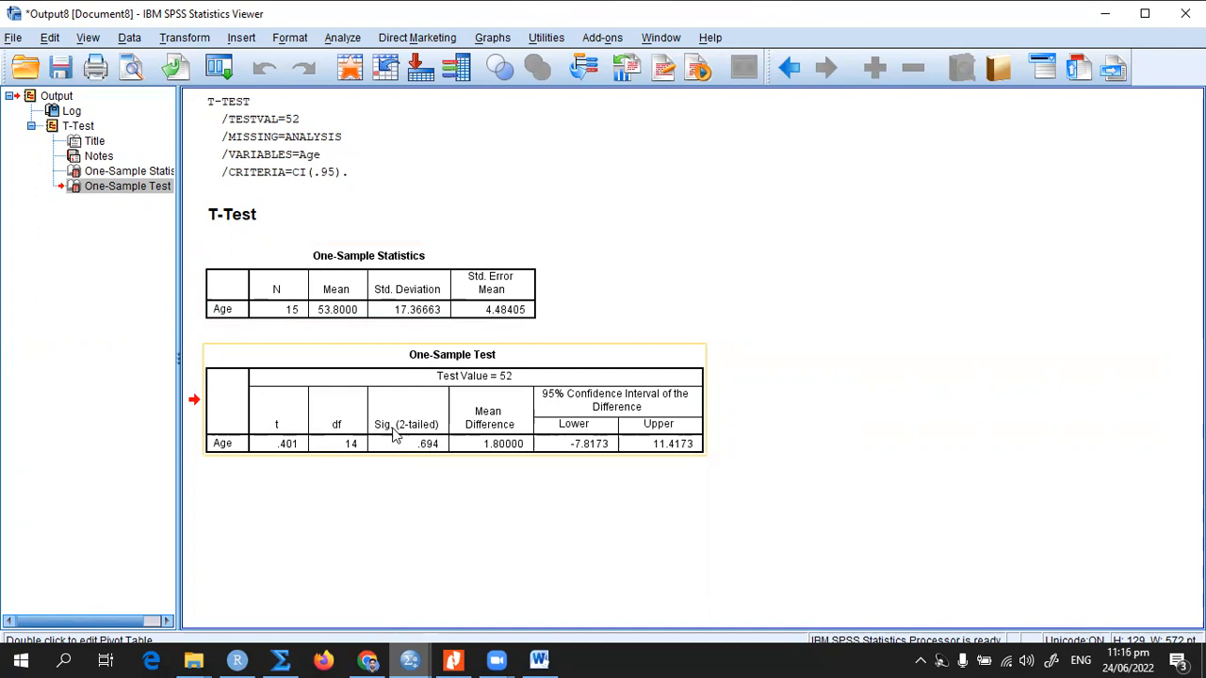
pyautogui.click(428, 453)
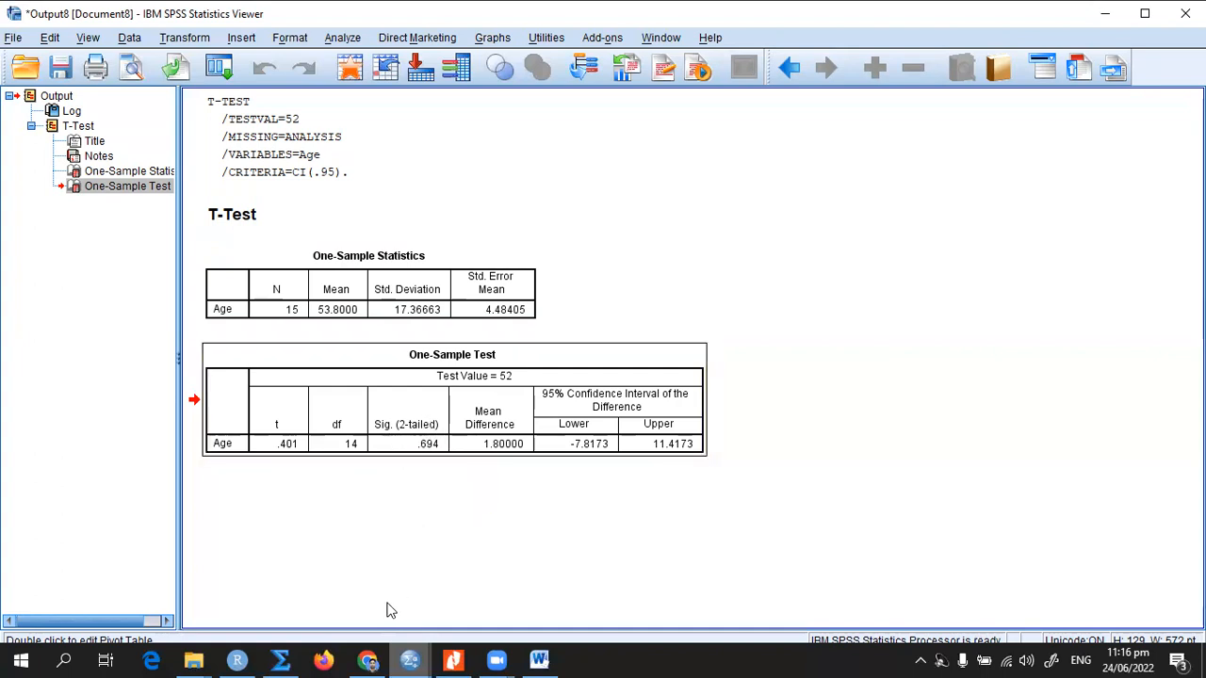
# Switch to MathType, write a = 0.05 below v = n − 1 with an empty line between them, and highlight it.
pyautogui.click(281, 659)
pyautogui.click(354, 493)
pyautogui.press('Return')
pyautogui.press('Return')
pyautogui.write('a = ')
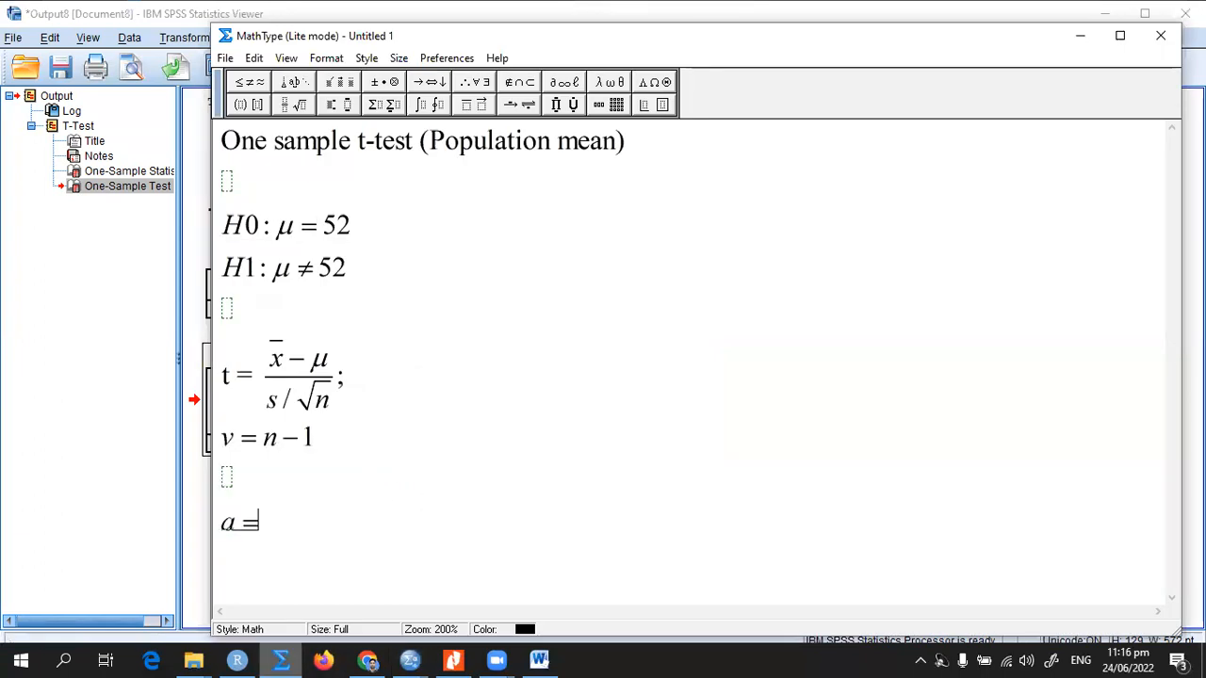
pyautogui.write('0.05')
pyautogui.hotkey('shift', 'Left')
pyautogui.hotkey('shift', 'Left')
pyautogui.hotkey('shift', 'Left')
pyautogui.hotkey('shift', 'Left')
pyautogui.hotkey('shift', 'Left')
pyautogui.hotkey('shift', 'Left')
pyautogui.hotkey('shift', 'Left')
pyautogui.hotkey('shift', 'Right')
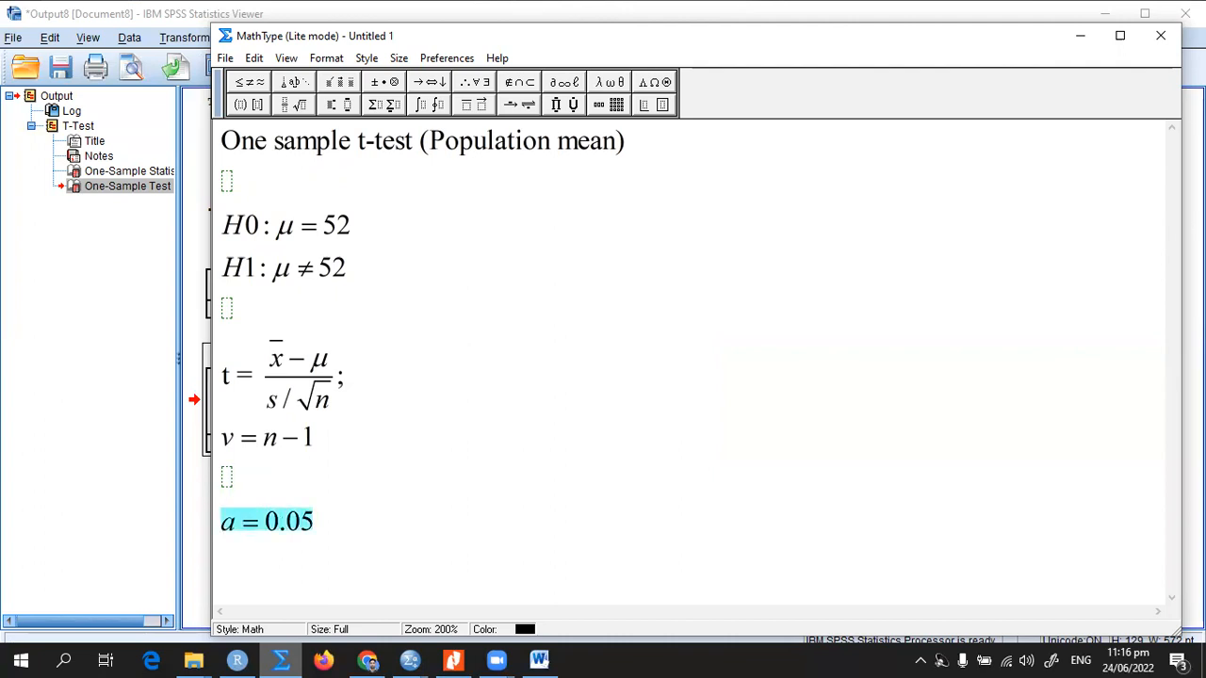
# Compare the Sig. (2-tailed) value in the SPSS output with a = 0.05 and the null hypothesis μ = 52 in MathType.
pyautogui.click(132, 472)
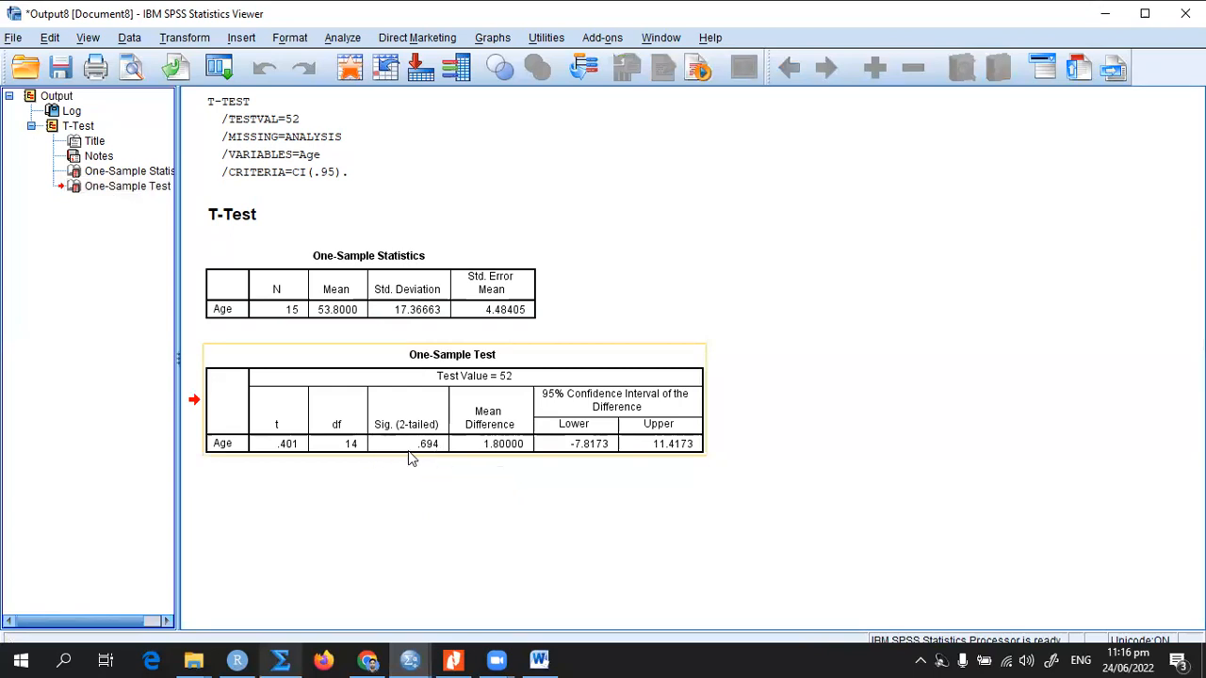
pyautogui.click(280, 659)
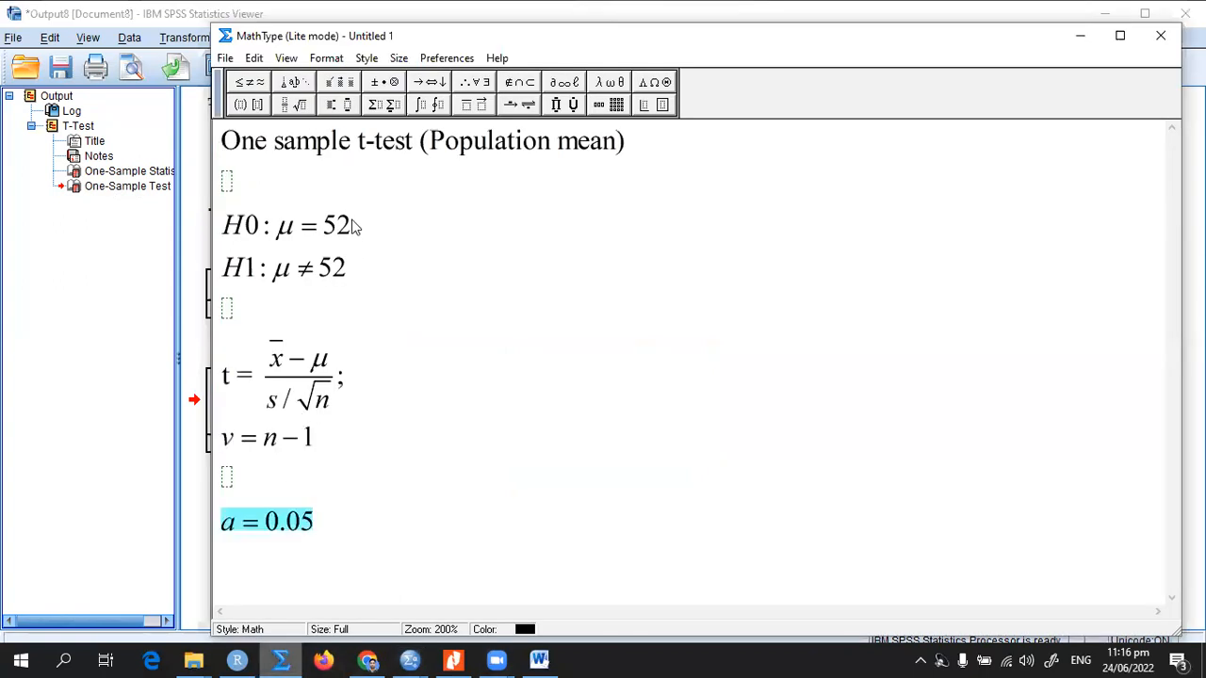
pyautogui.moveTo(361, 224); pyautogui.dragTo(226, 228)
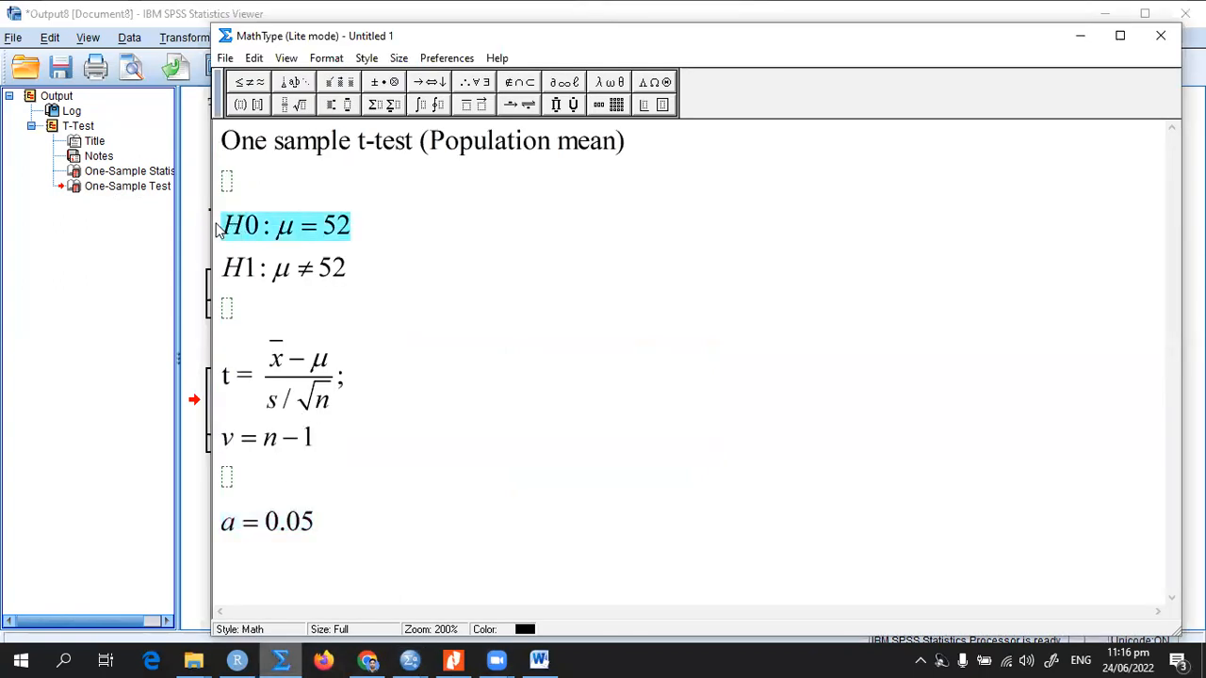
pyautogui.click(182, 306)
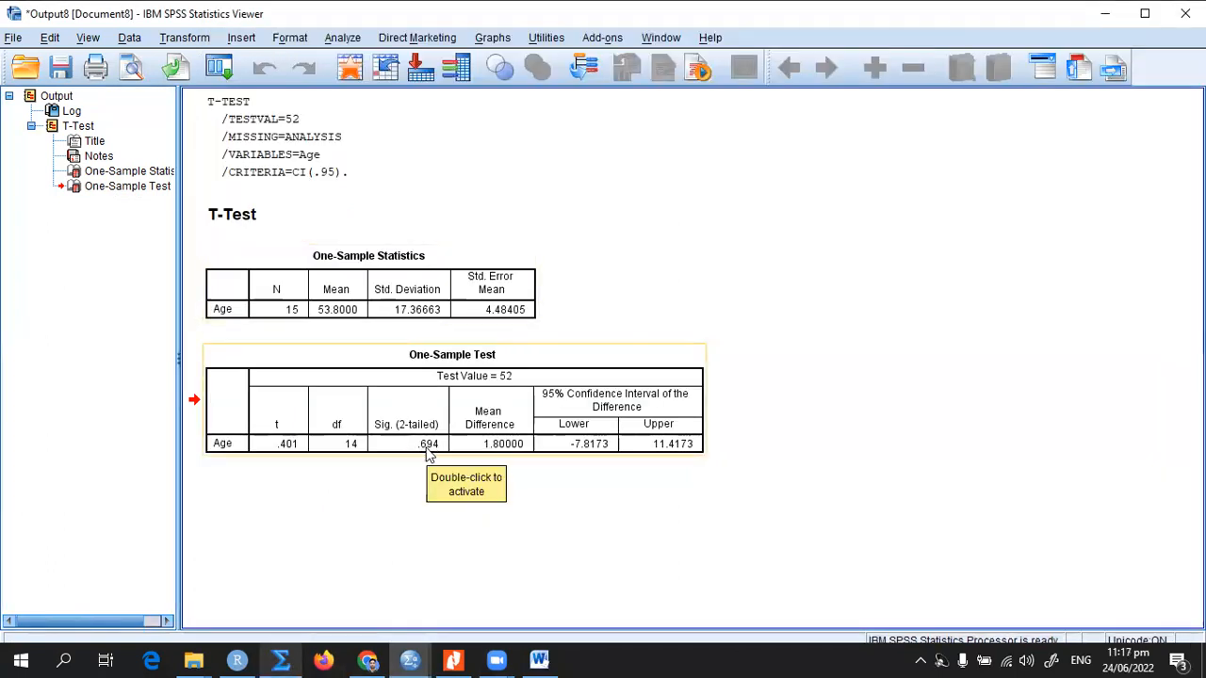
pyautogui.click(281, 660)
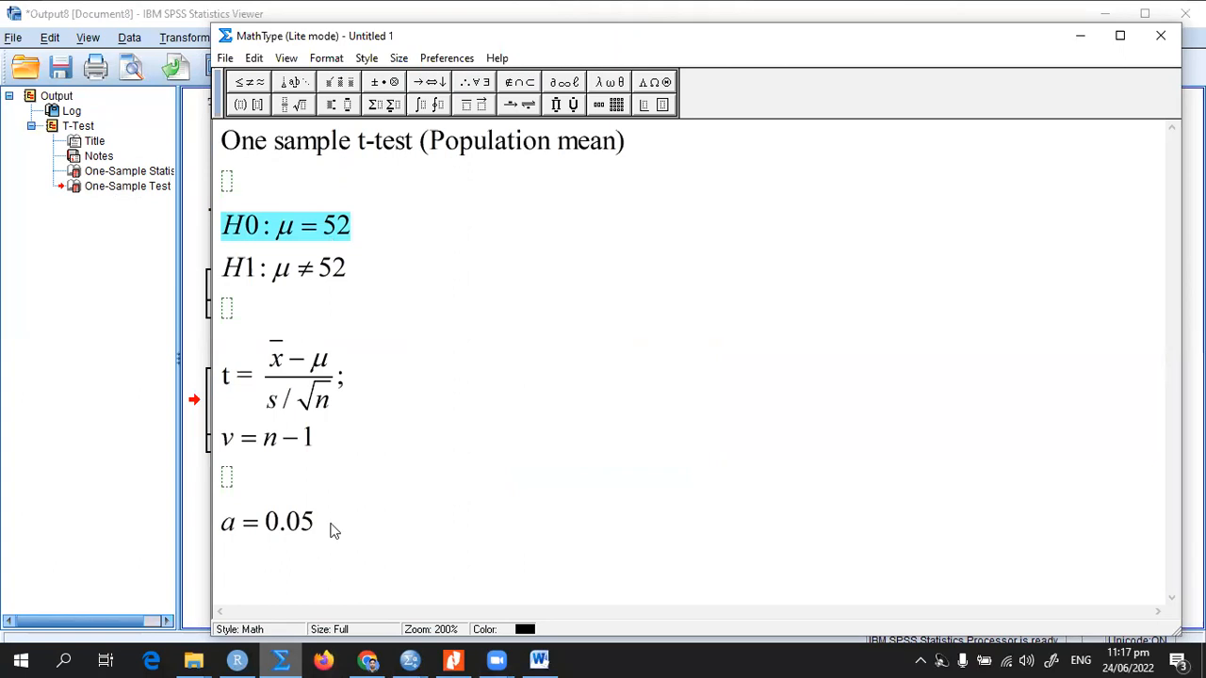
pyautogui.click(164, 428)
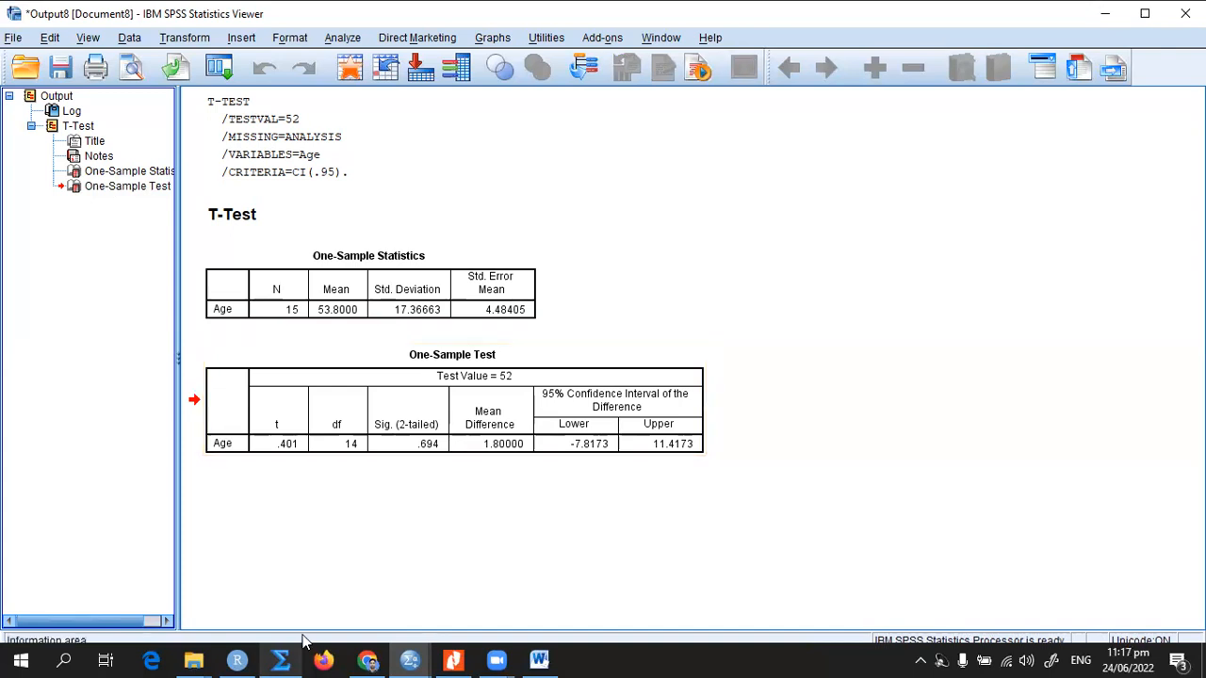
pyautogui.click(287, 658)
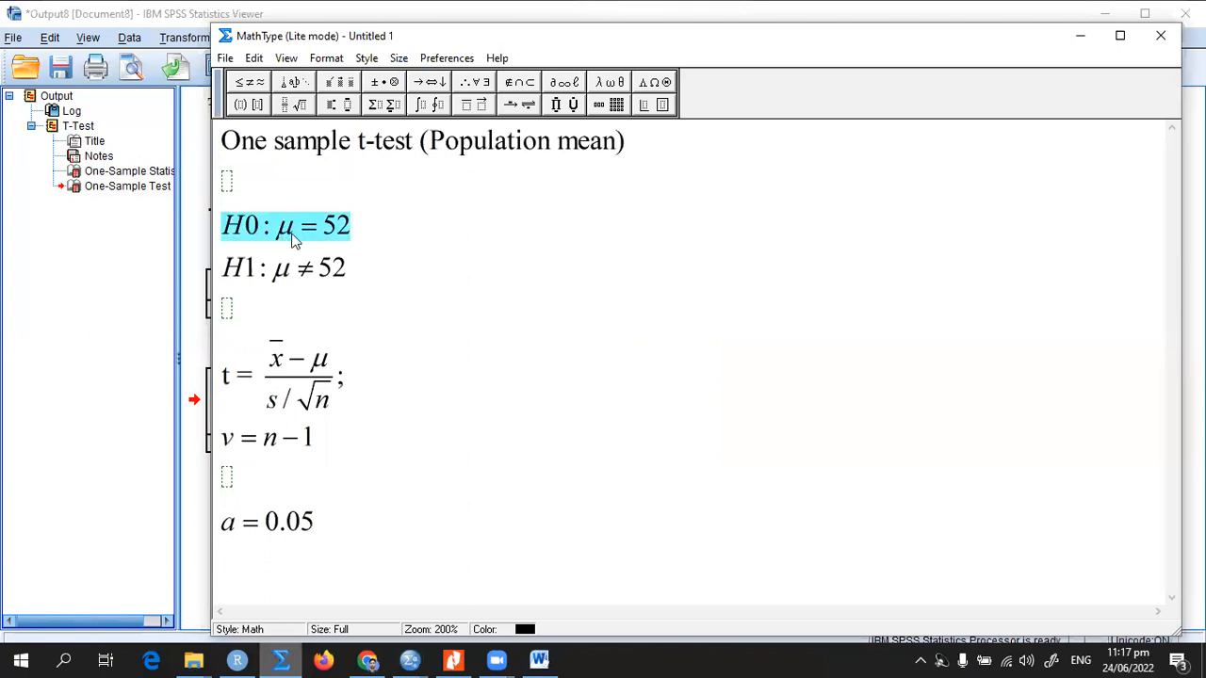
pyautogui.click(292, 237)
pyautogui.moveTo(272, 231); pyautogui.dragTo(358, 228)
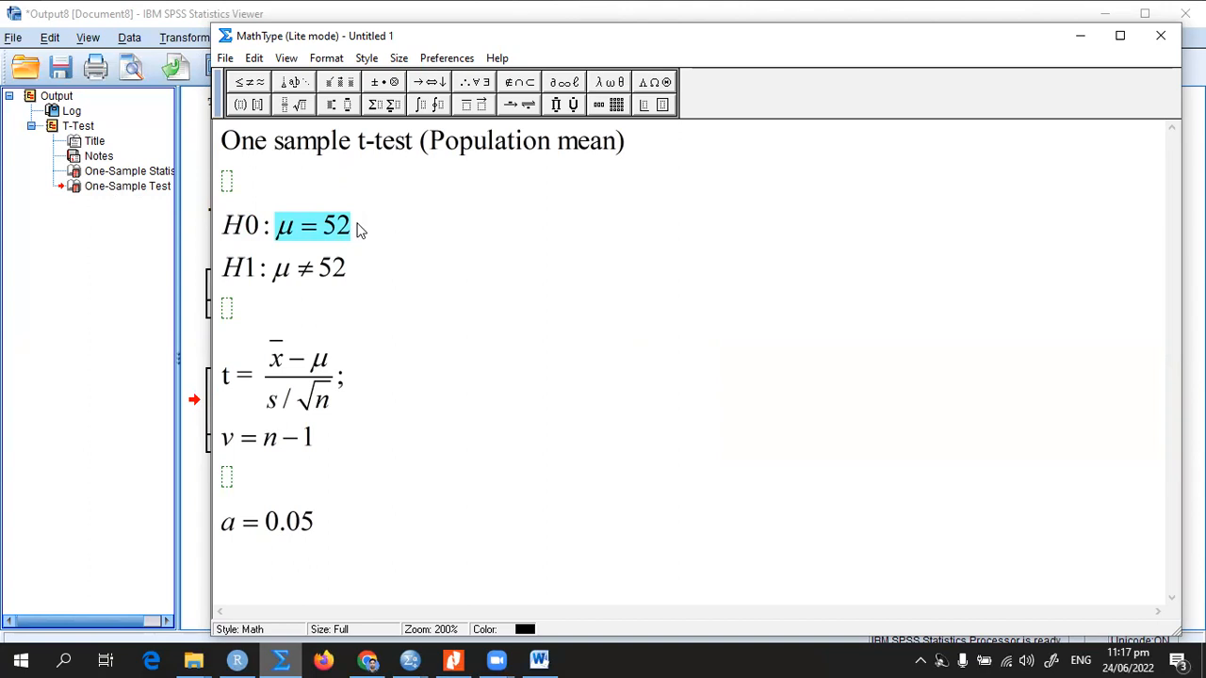
# Return to the SPSS output and examine the lower and upper 95% confidence limits in the One-Sample Test table.
pyautogui.click(121, 409)
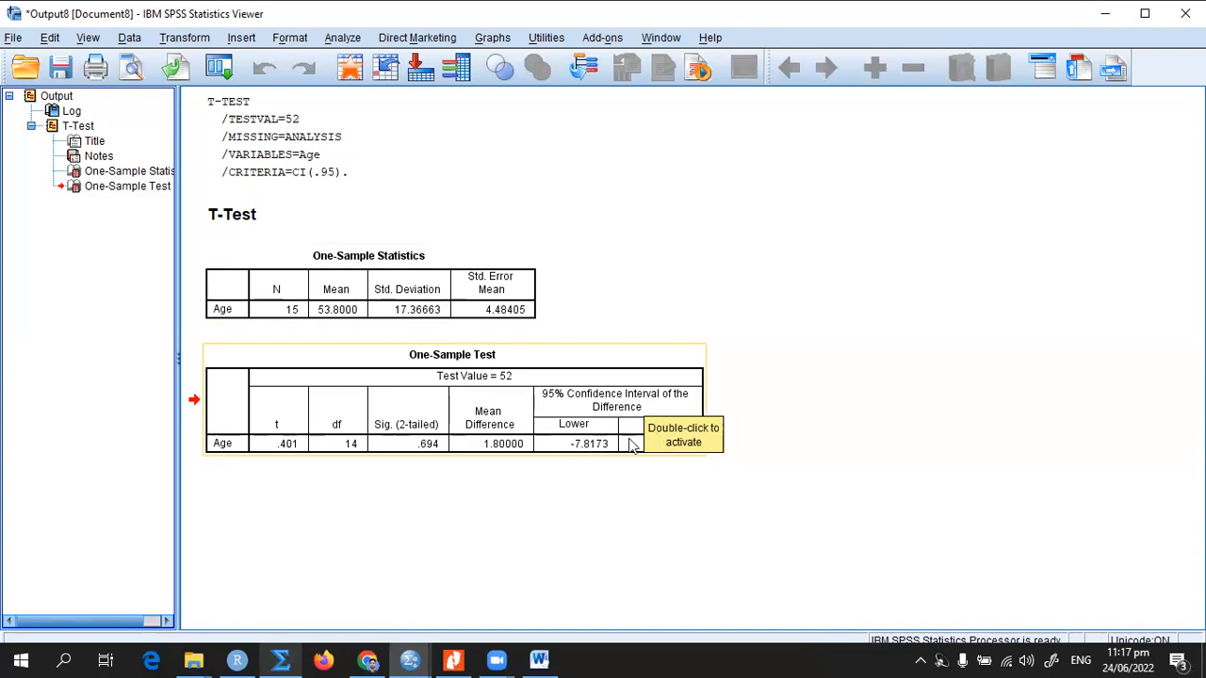
pyautogui.click(576, 453)
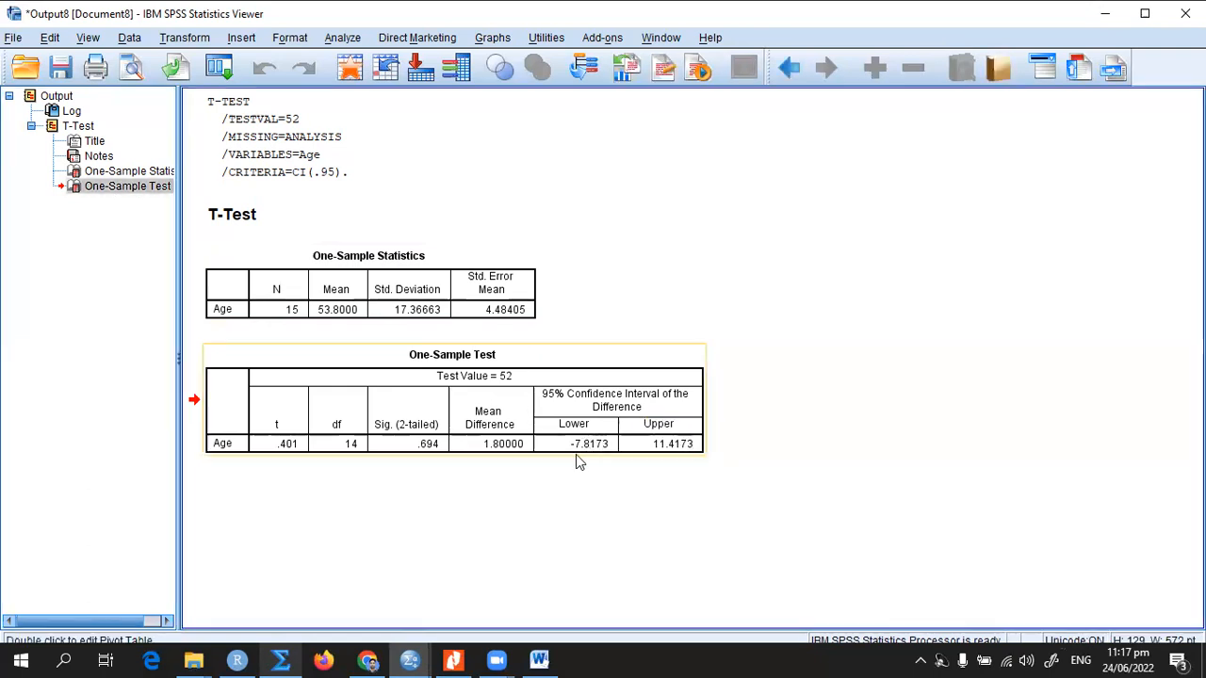
pyautogui.click(689, 449)
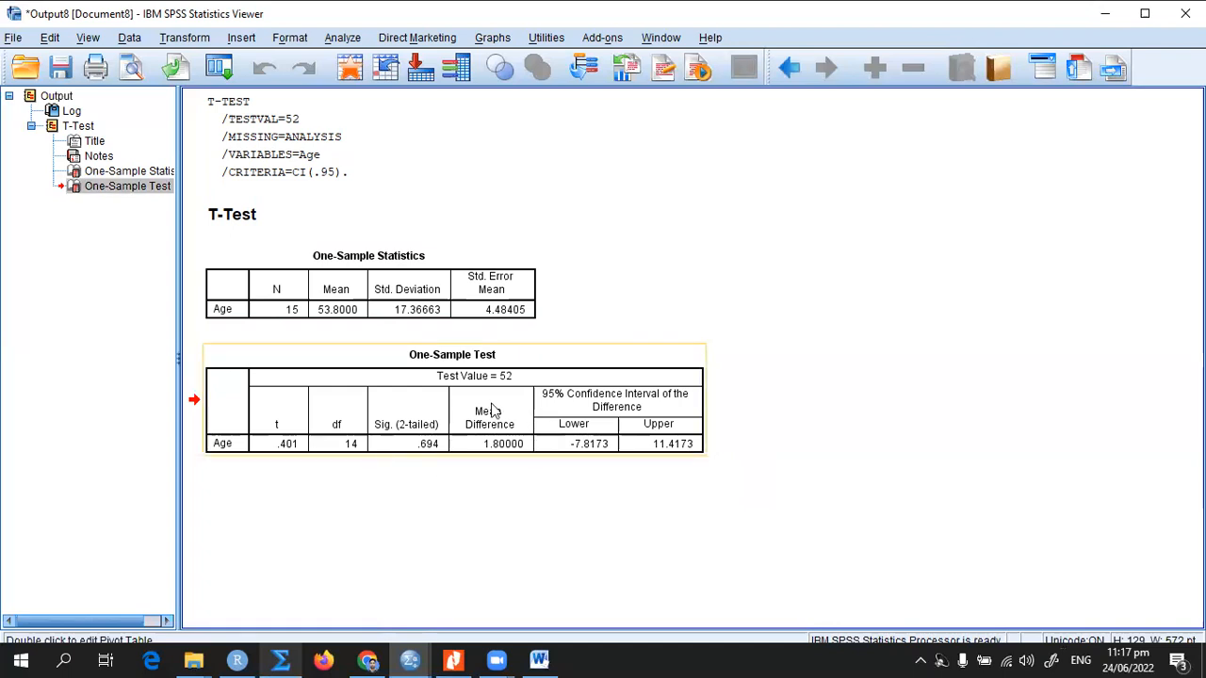